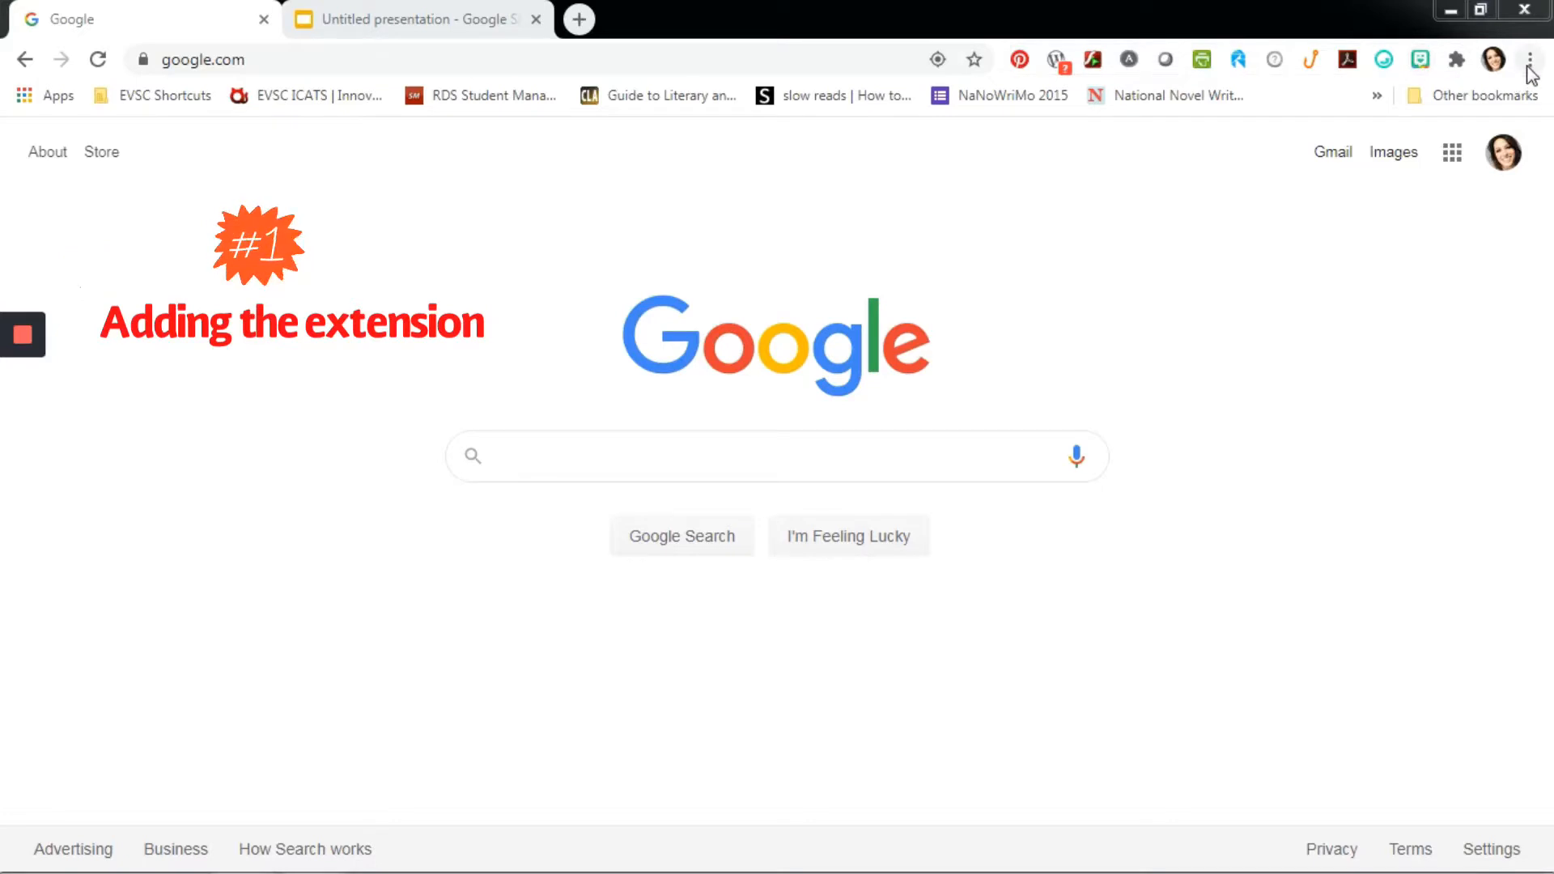
- Look up the Bitmoji extension among the browser's installed extensions by searching for "bitmo", and clear the search
left_click(1529, 59)
mouse_move(1388, 359)
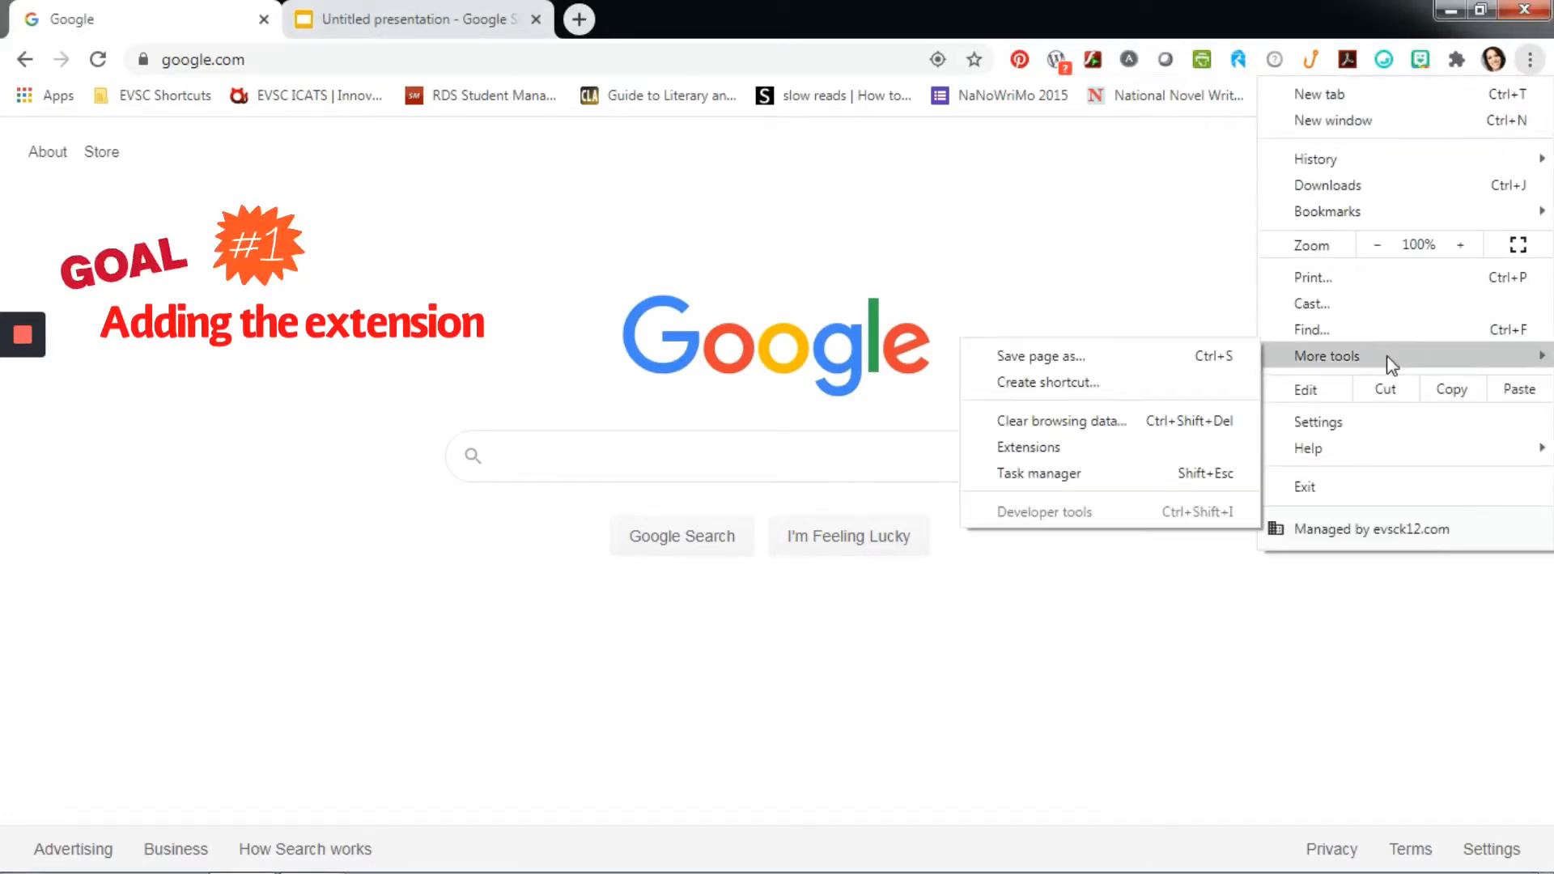
left_click(1096, 455)
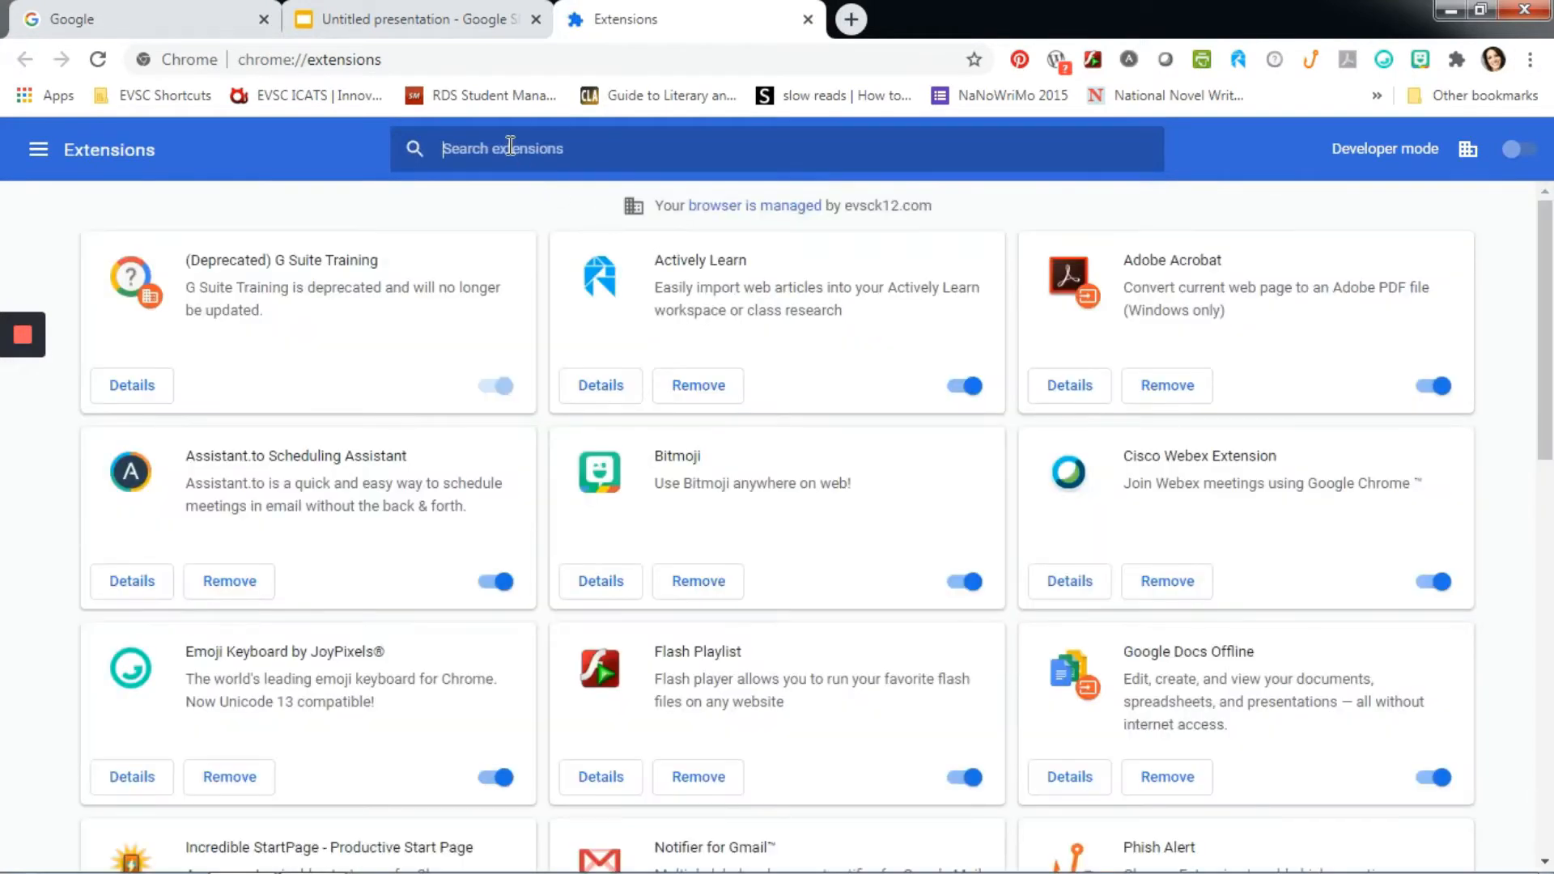
left_click(510, 145)
type("bitmo")
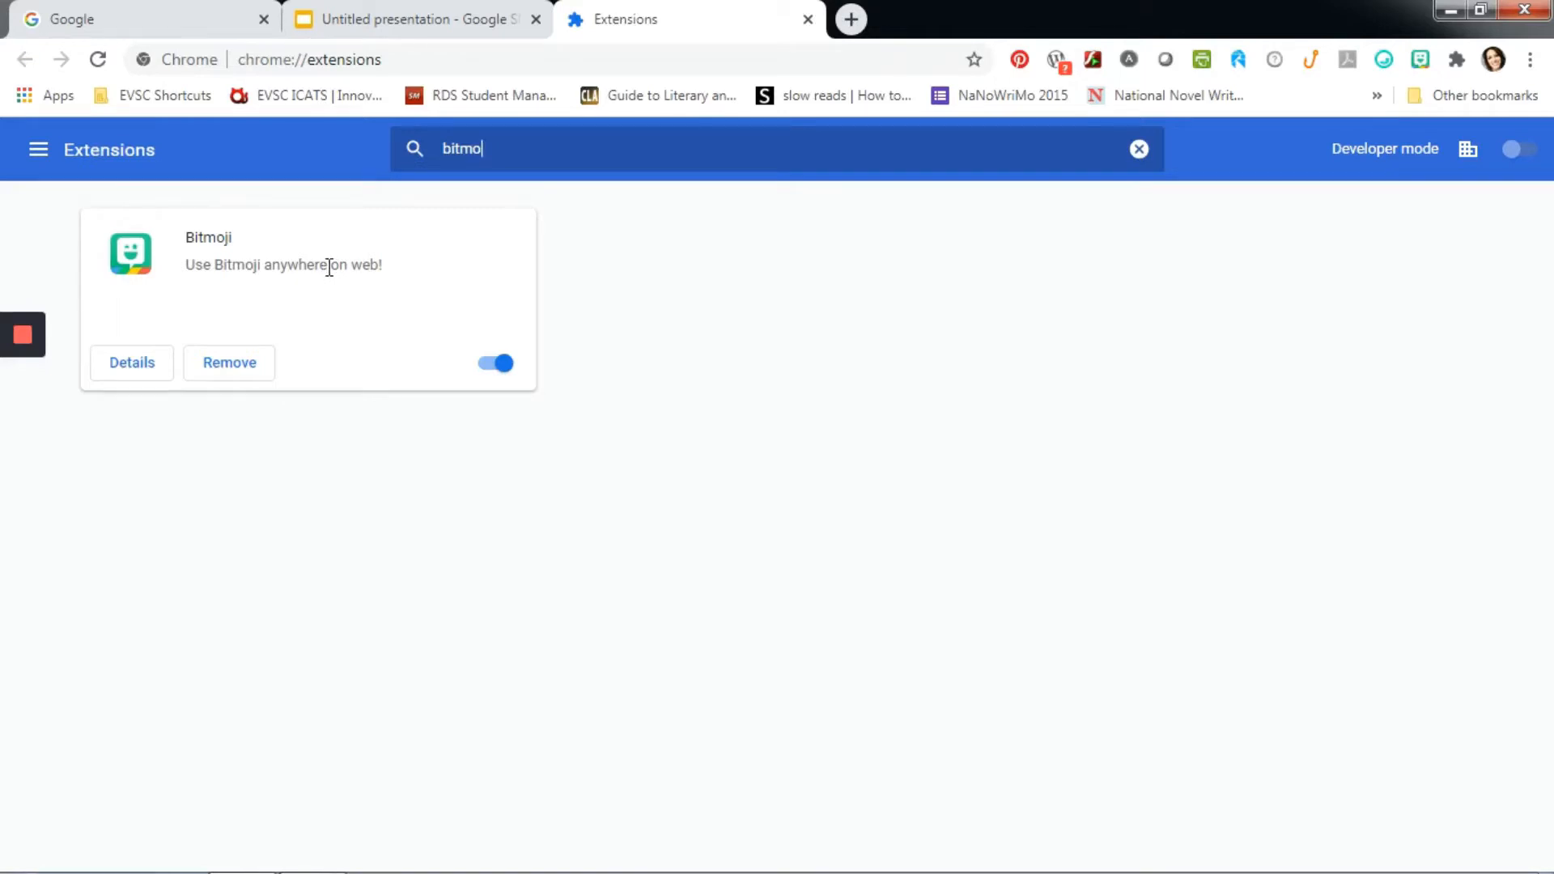
left_click(1140, 149)
- Copy the recent "YUP." Bitmoji from the Bitmoji extension and paste it onto the blank slide of the untitled presentation
left_click(1422, 62)
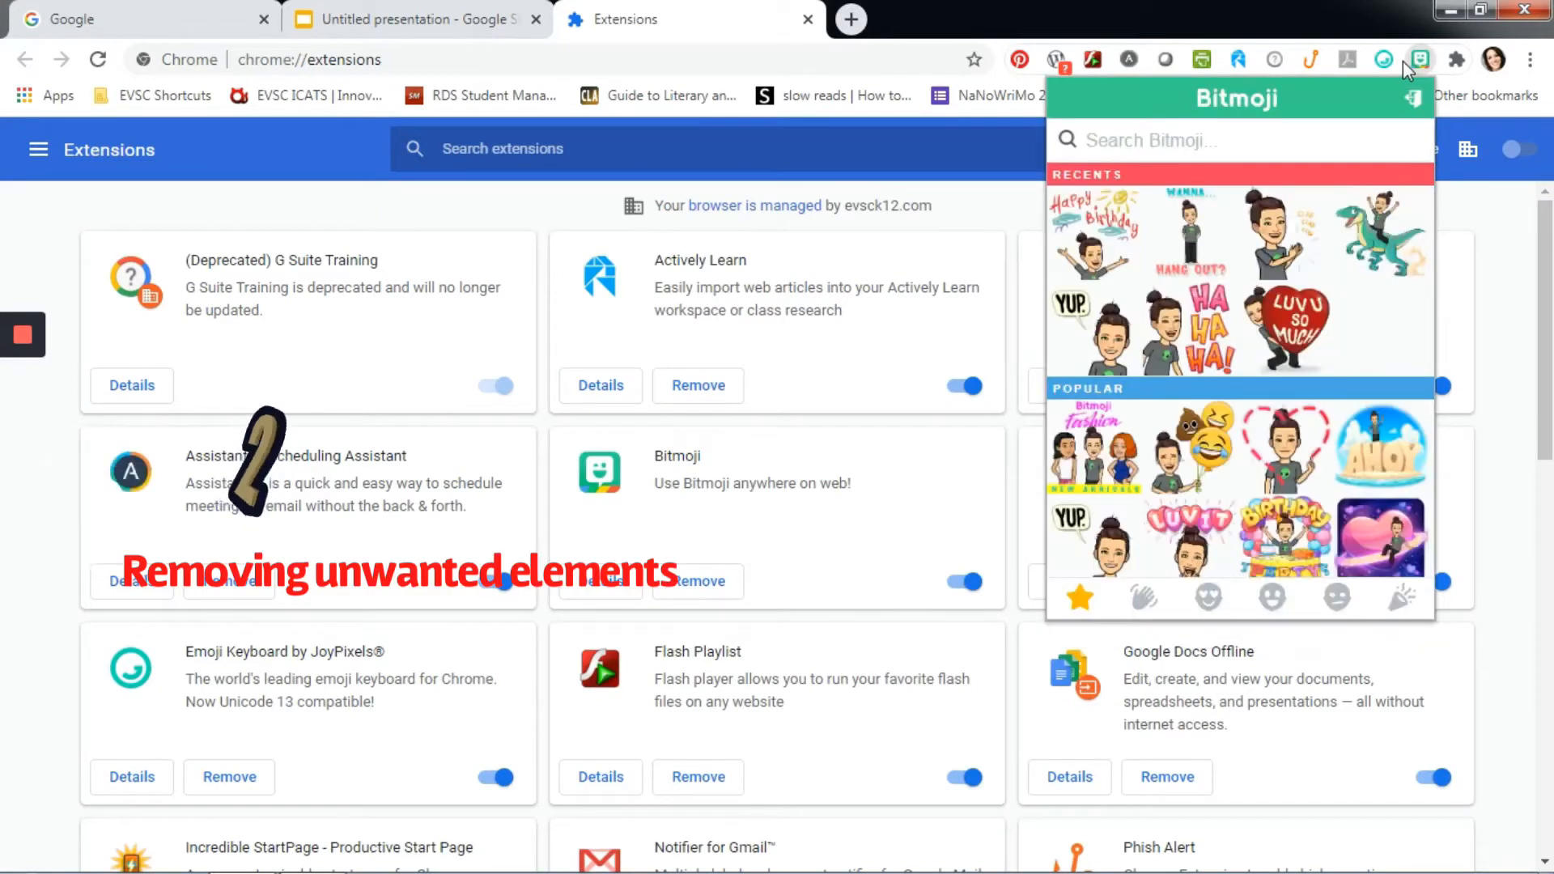
right_click(1101, 348)
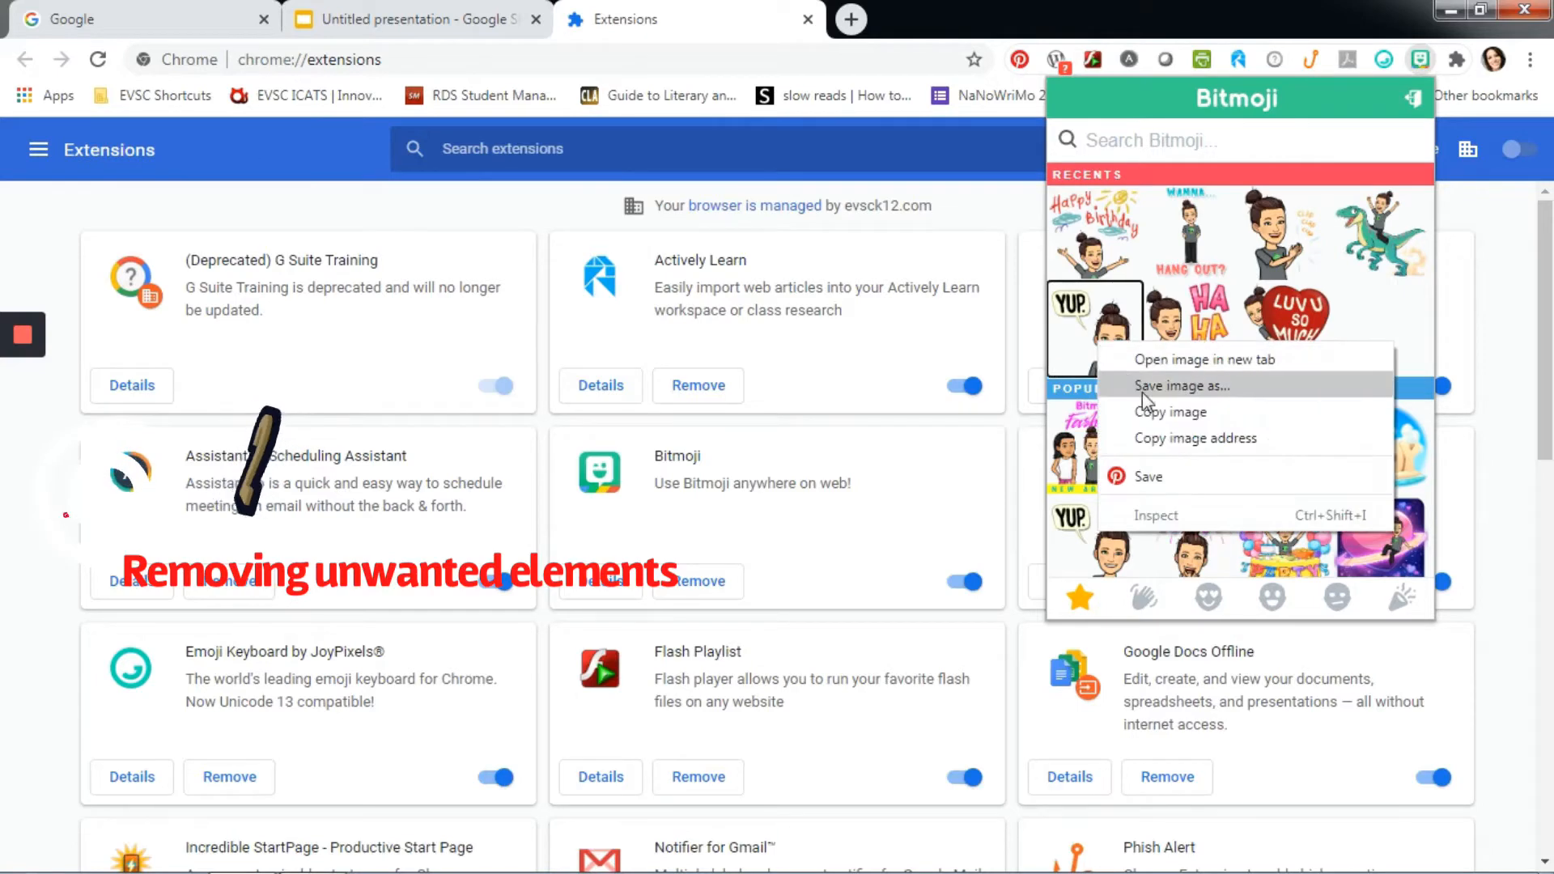
left_click(1169, 413)
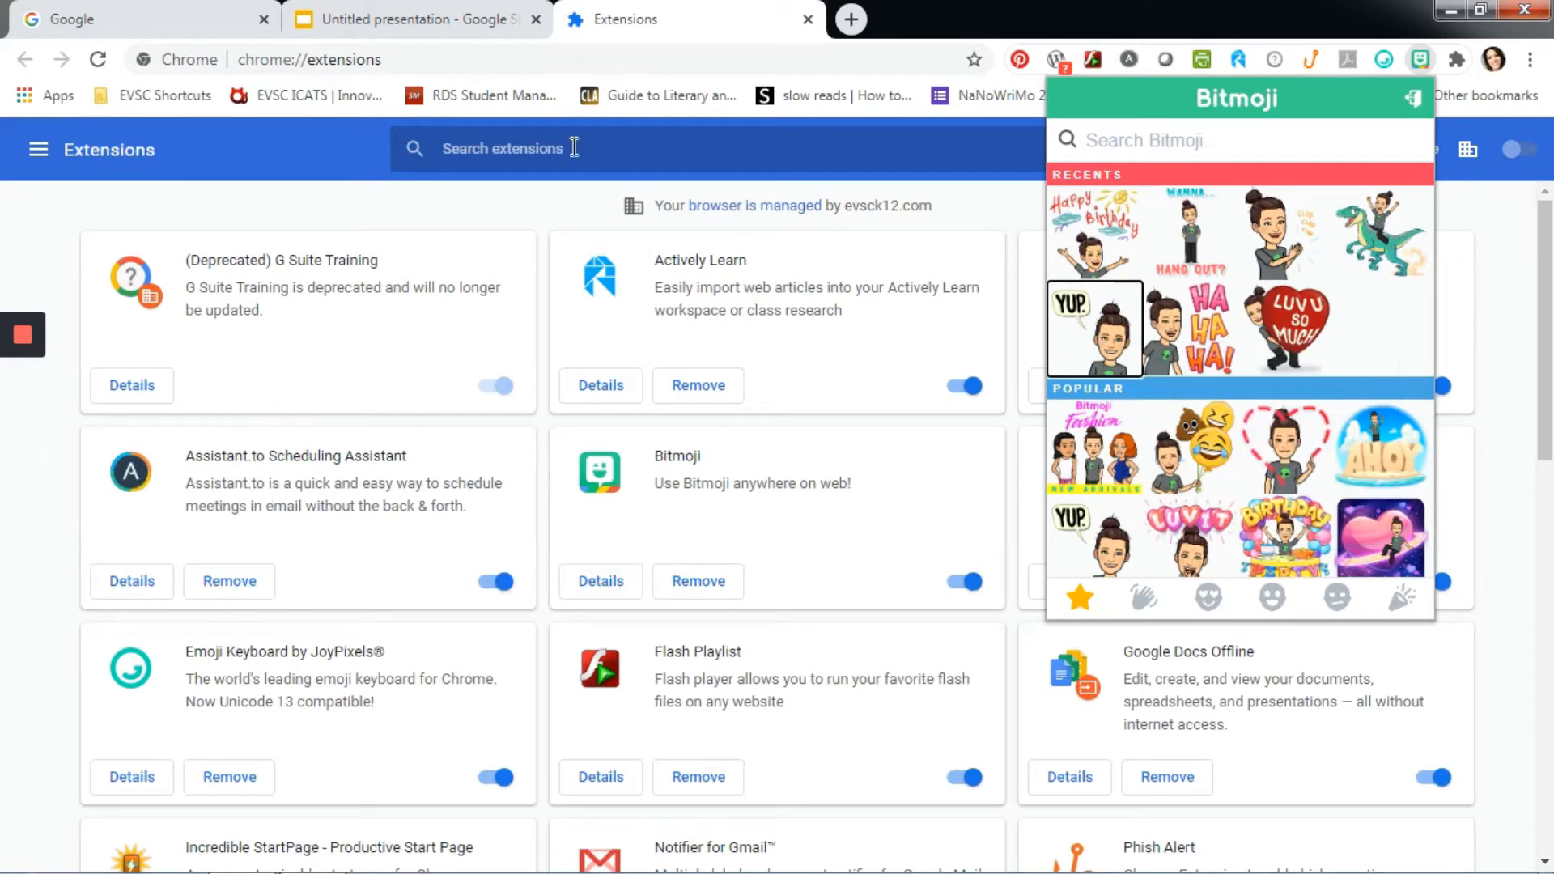
left_click(472, 23)
right_click(567, 339)
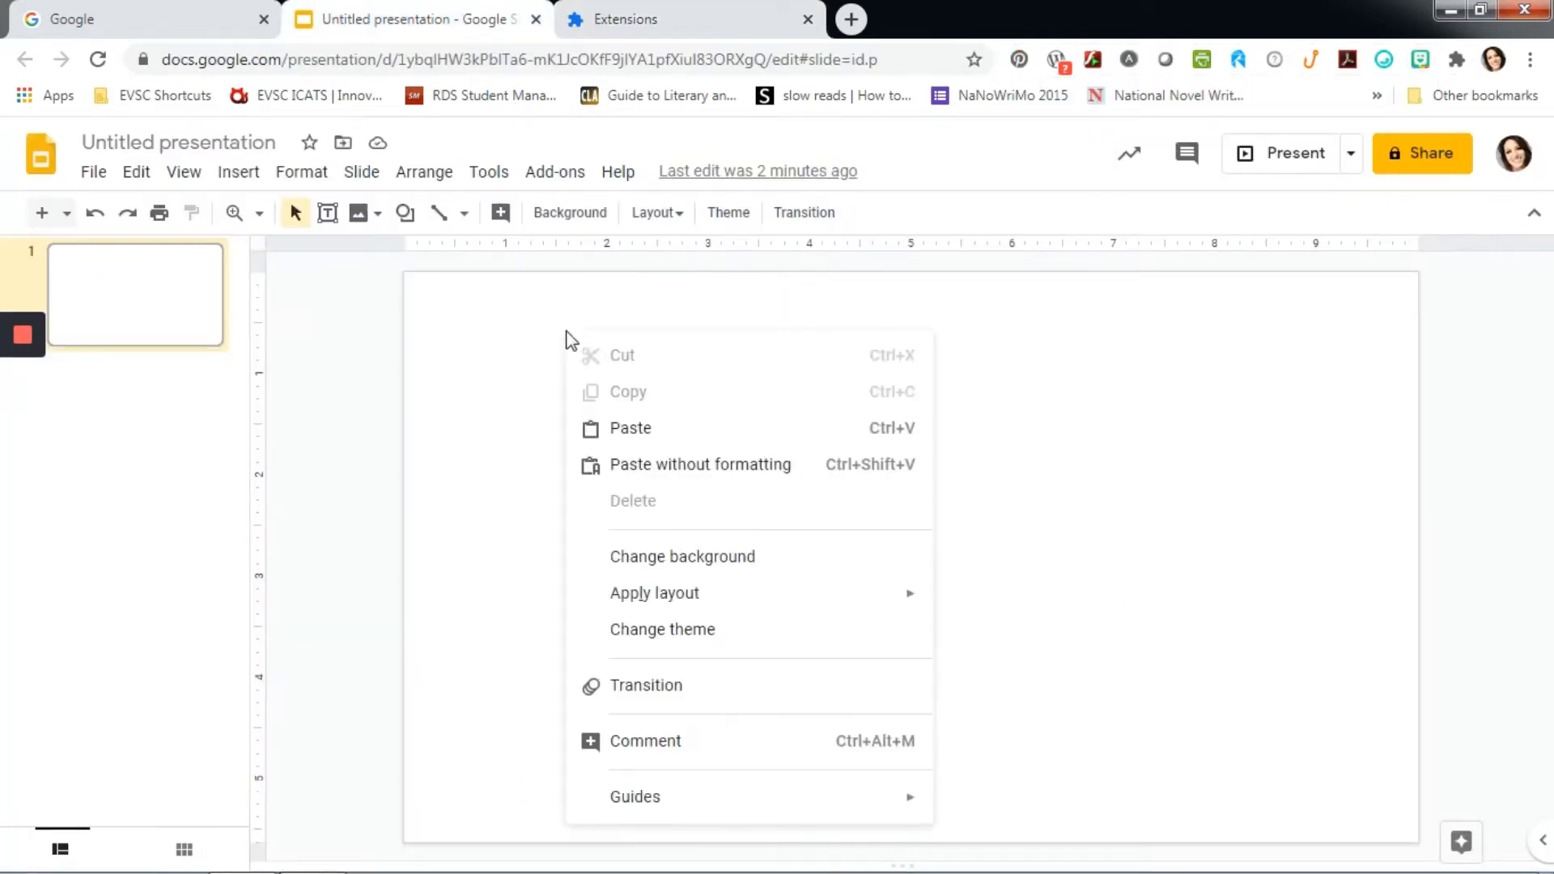
left_click(633, 428)
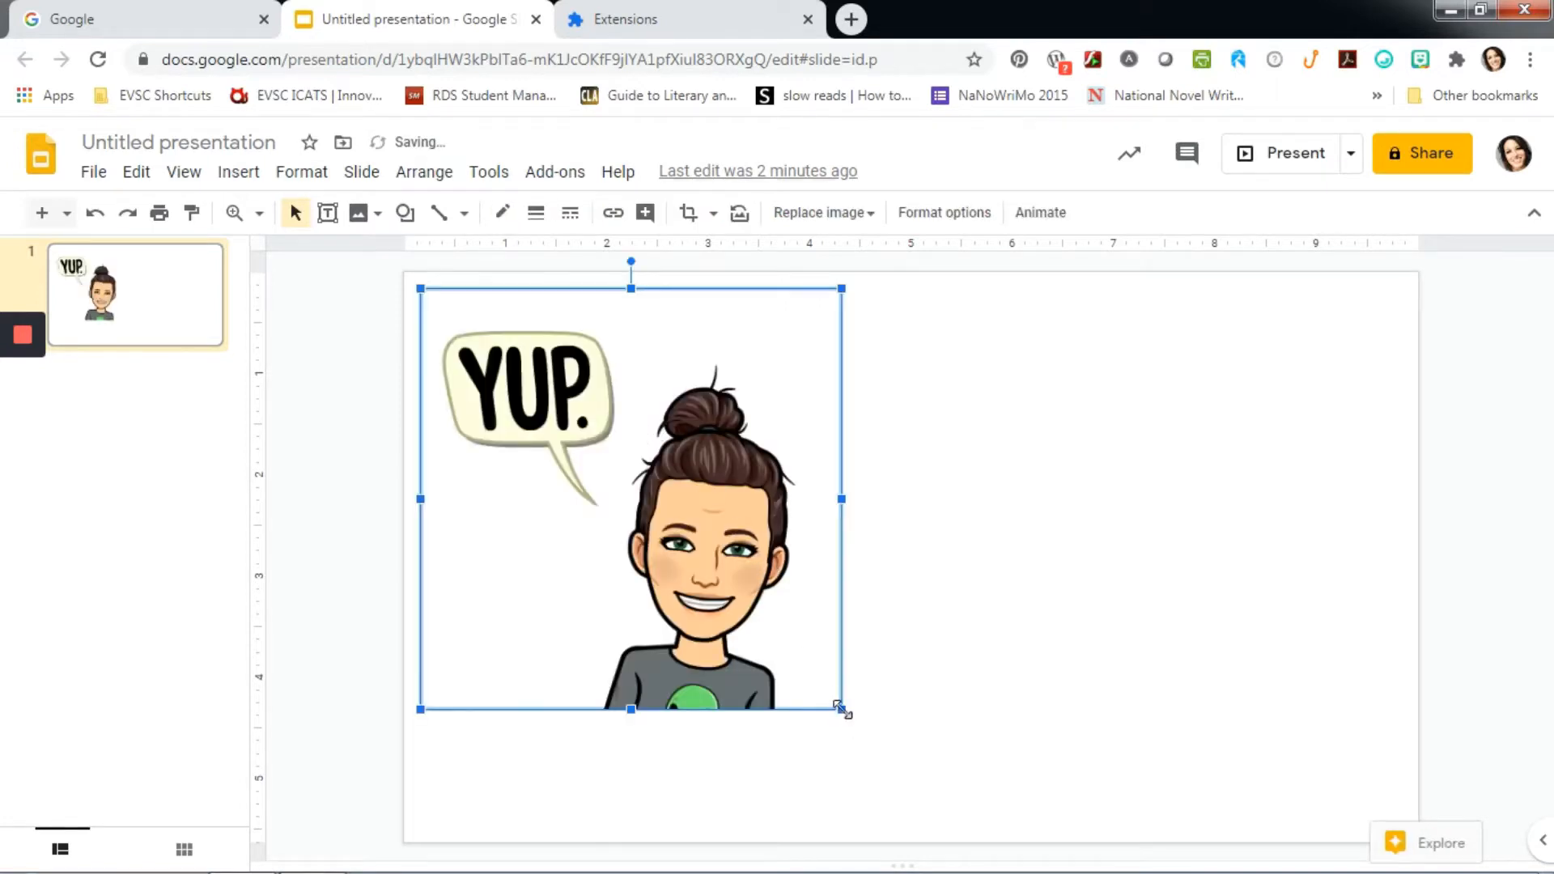
- Enlarge the "YUP." Bitmoji to the full slide height, place it near the slide's middle and deselect it
left_click_drag(842, 710, 944, 810)
left_click_drag(779, 673, 959, 658)
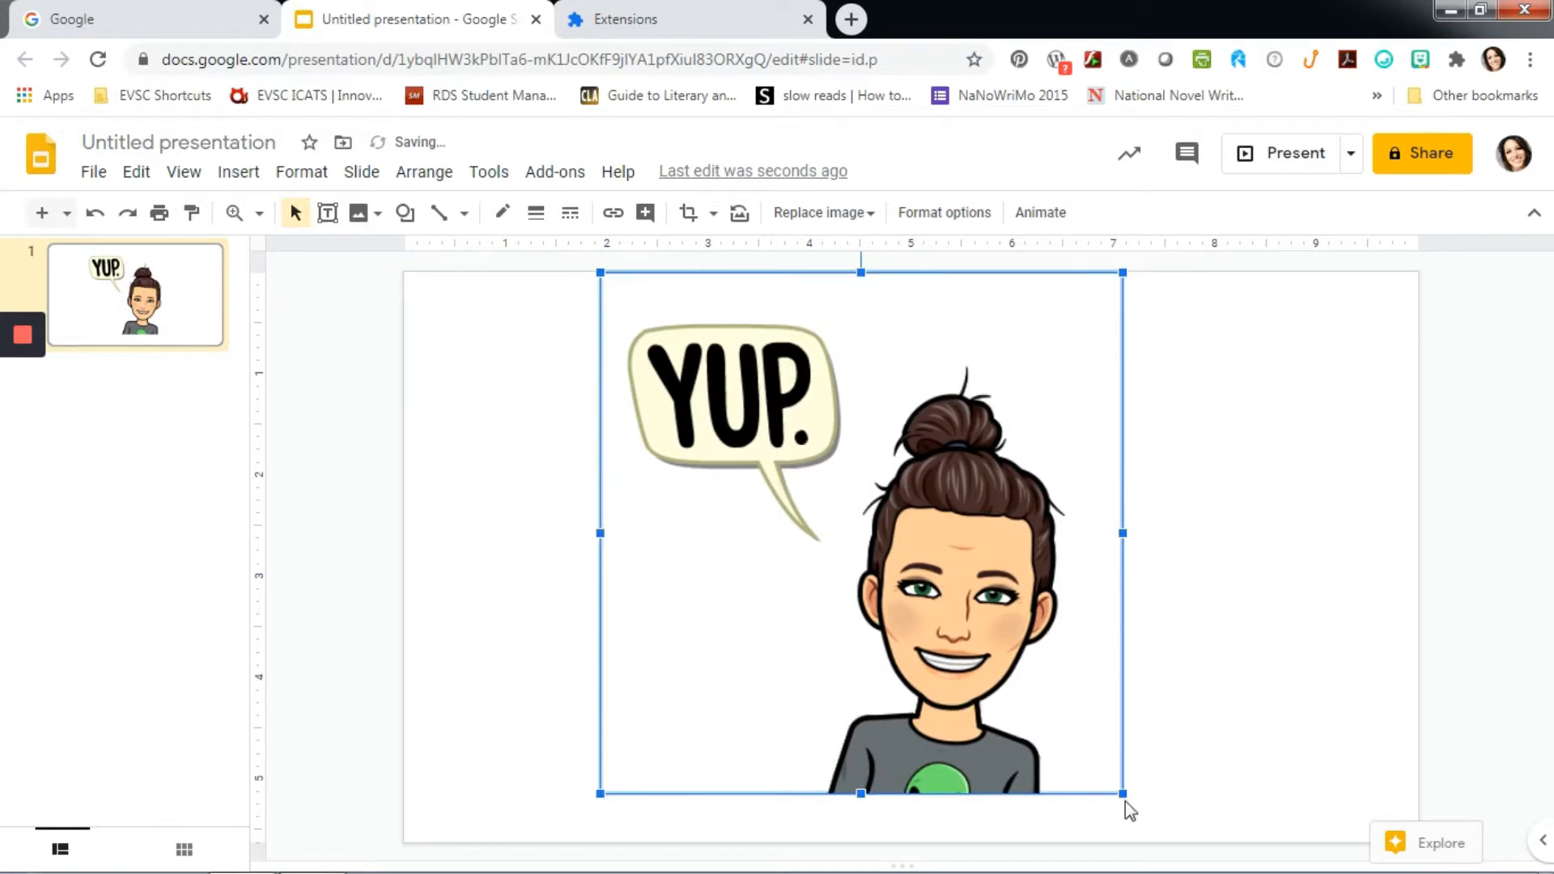
left_click_drag(1123, 793, 1173, 842)
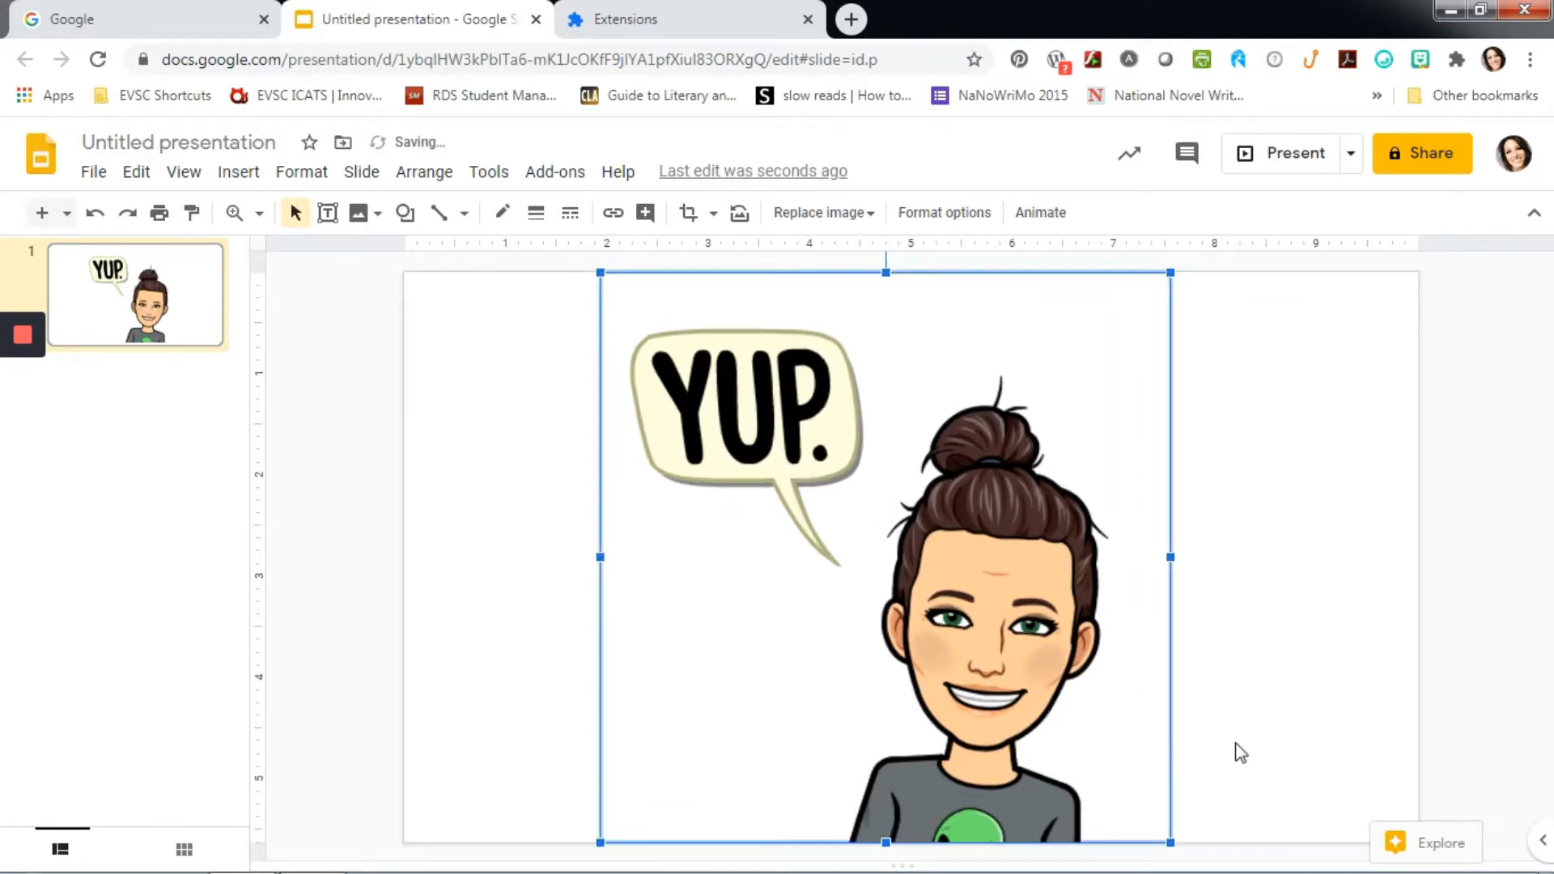
left_click(1243, 745)
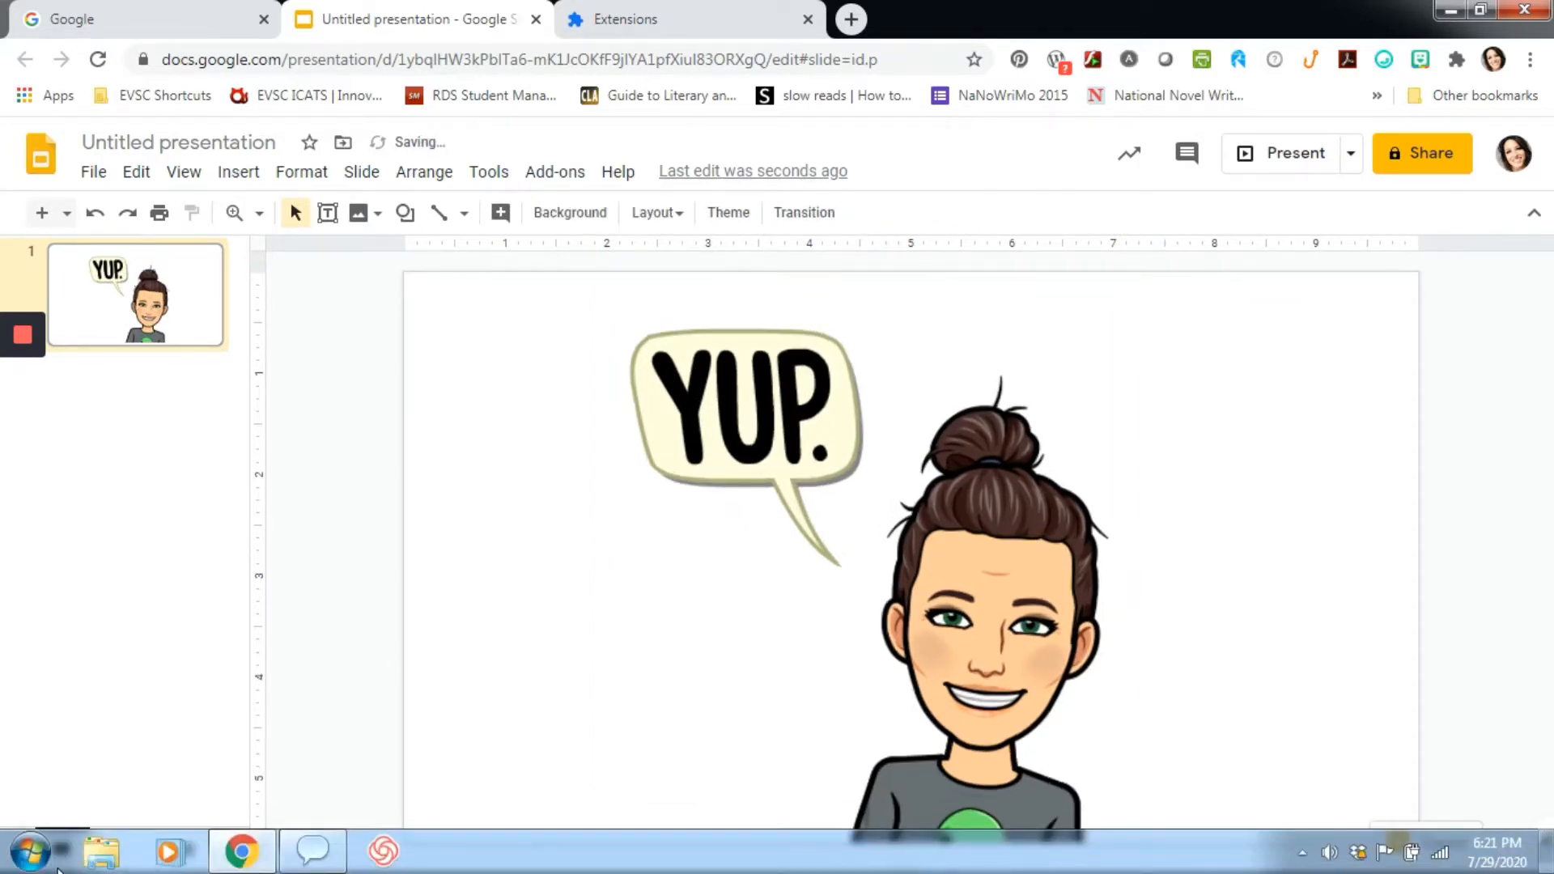
- Capture the whole "YUP." Bitmoji with the Snipping Tool, copy the snip and close the tool without saving
left_click(28, 854)
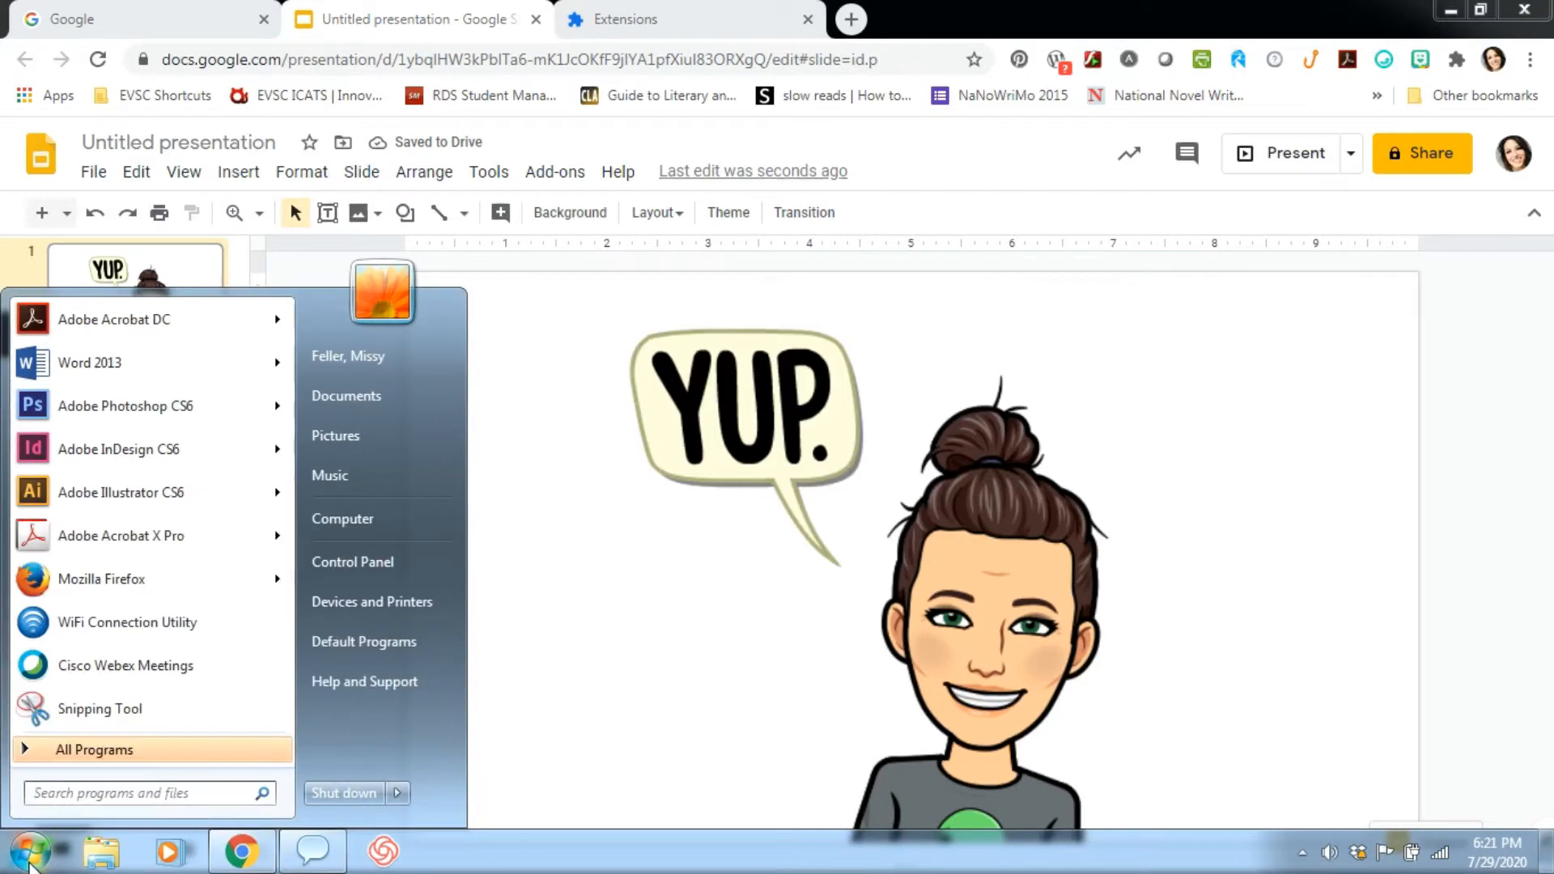
left_click(124, 711)
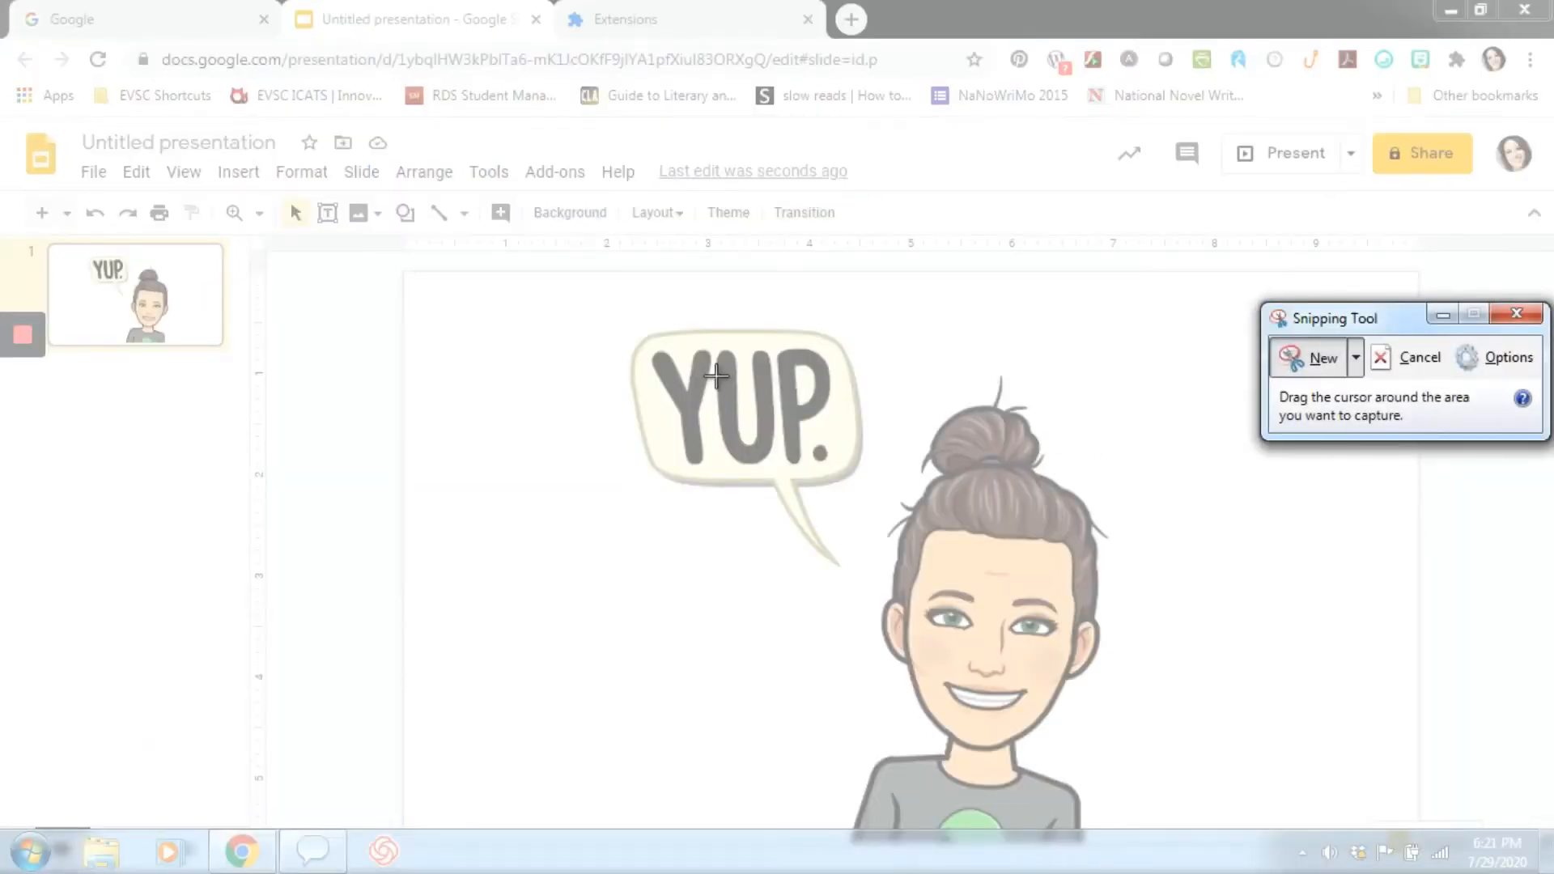
left_click_drag(604, 312, 1169, 826)
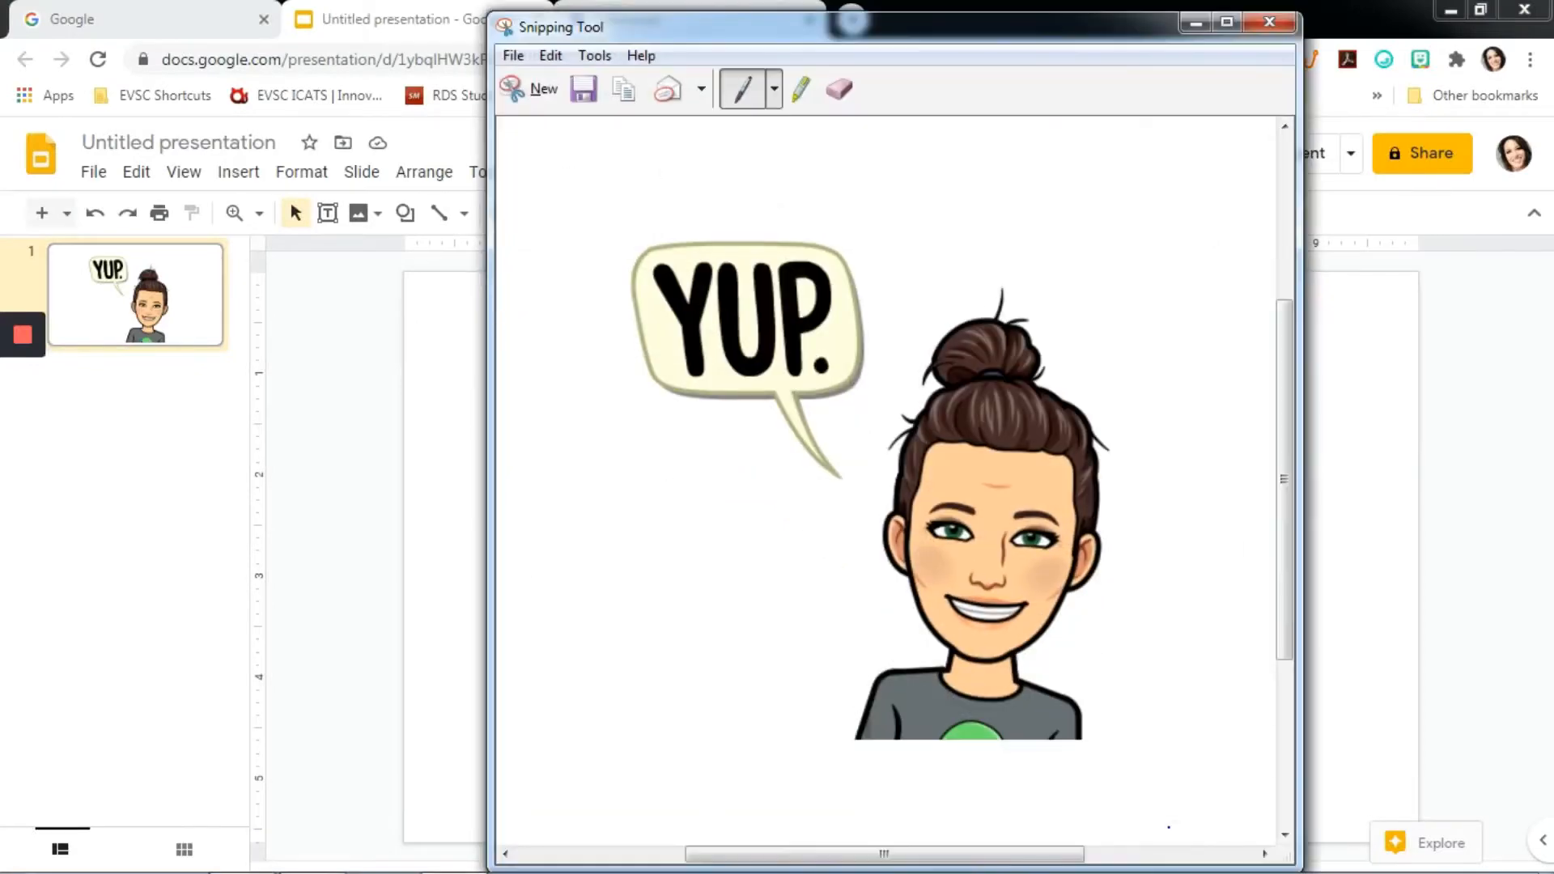
left_click(515, 58)
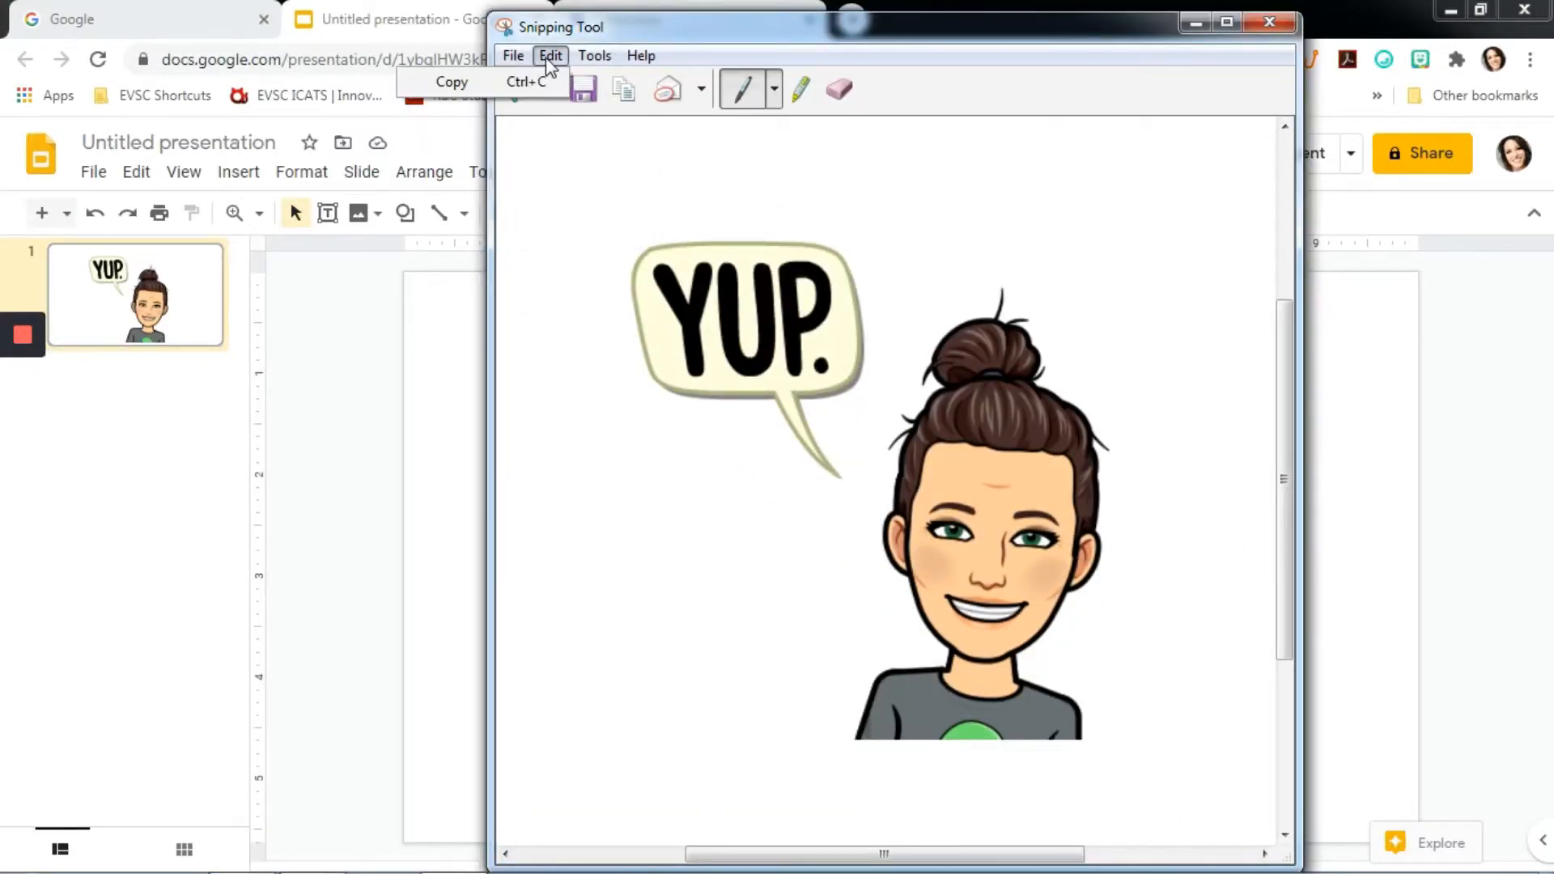
left_click(551, 83)
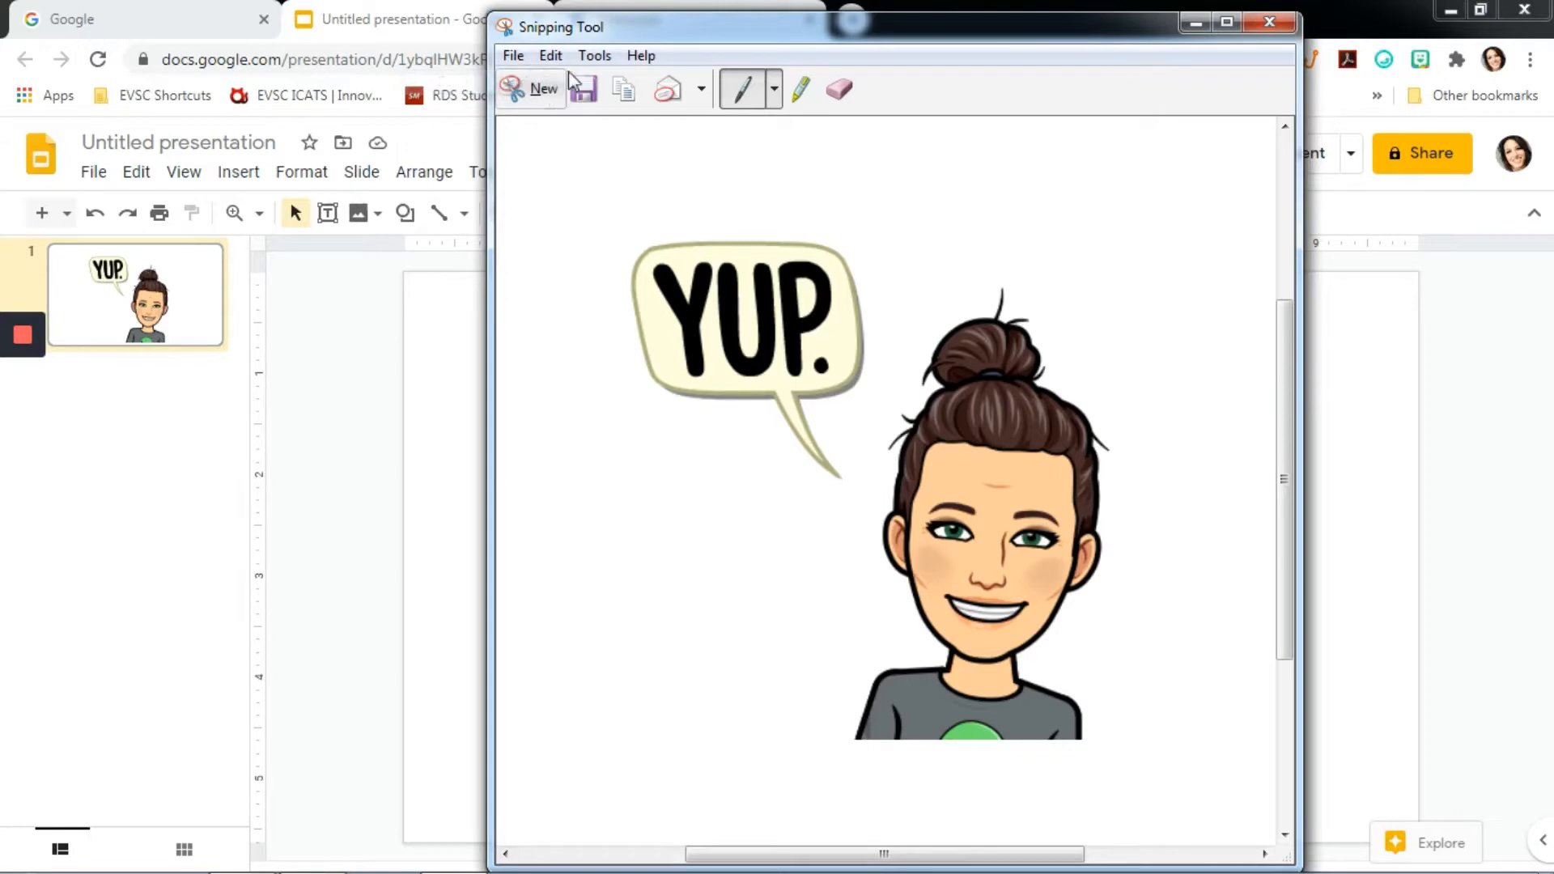
left_click(1269, 22)
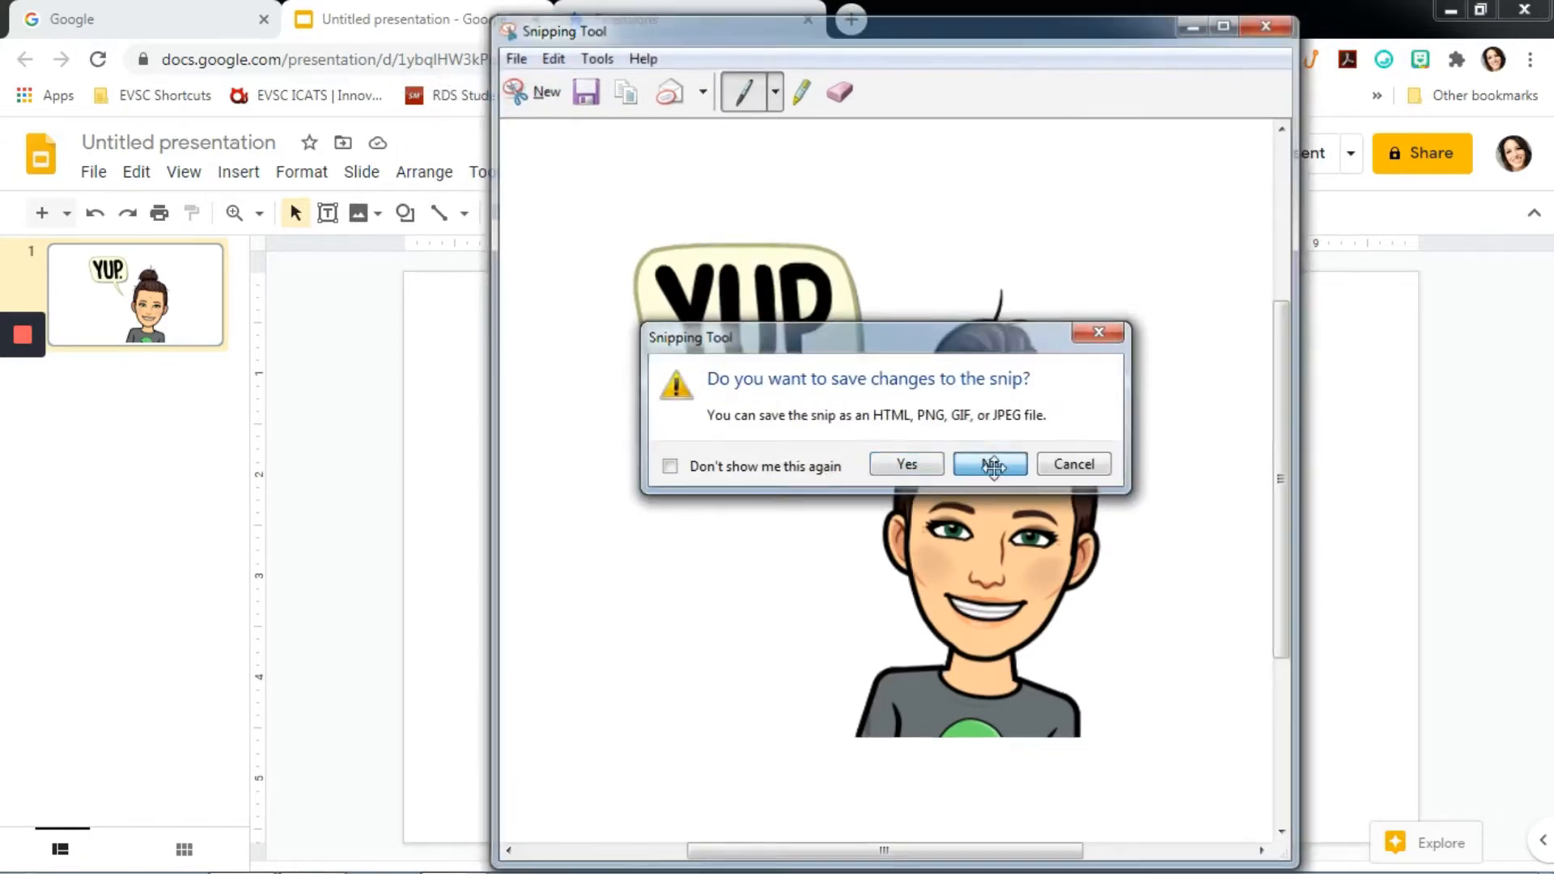
left_click(994, 473)
- Open Paint and paste the copied Bitmoji snip onto the canvas
left_click(30, 854)
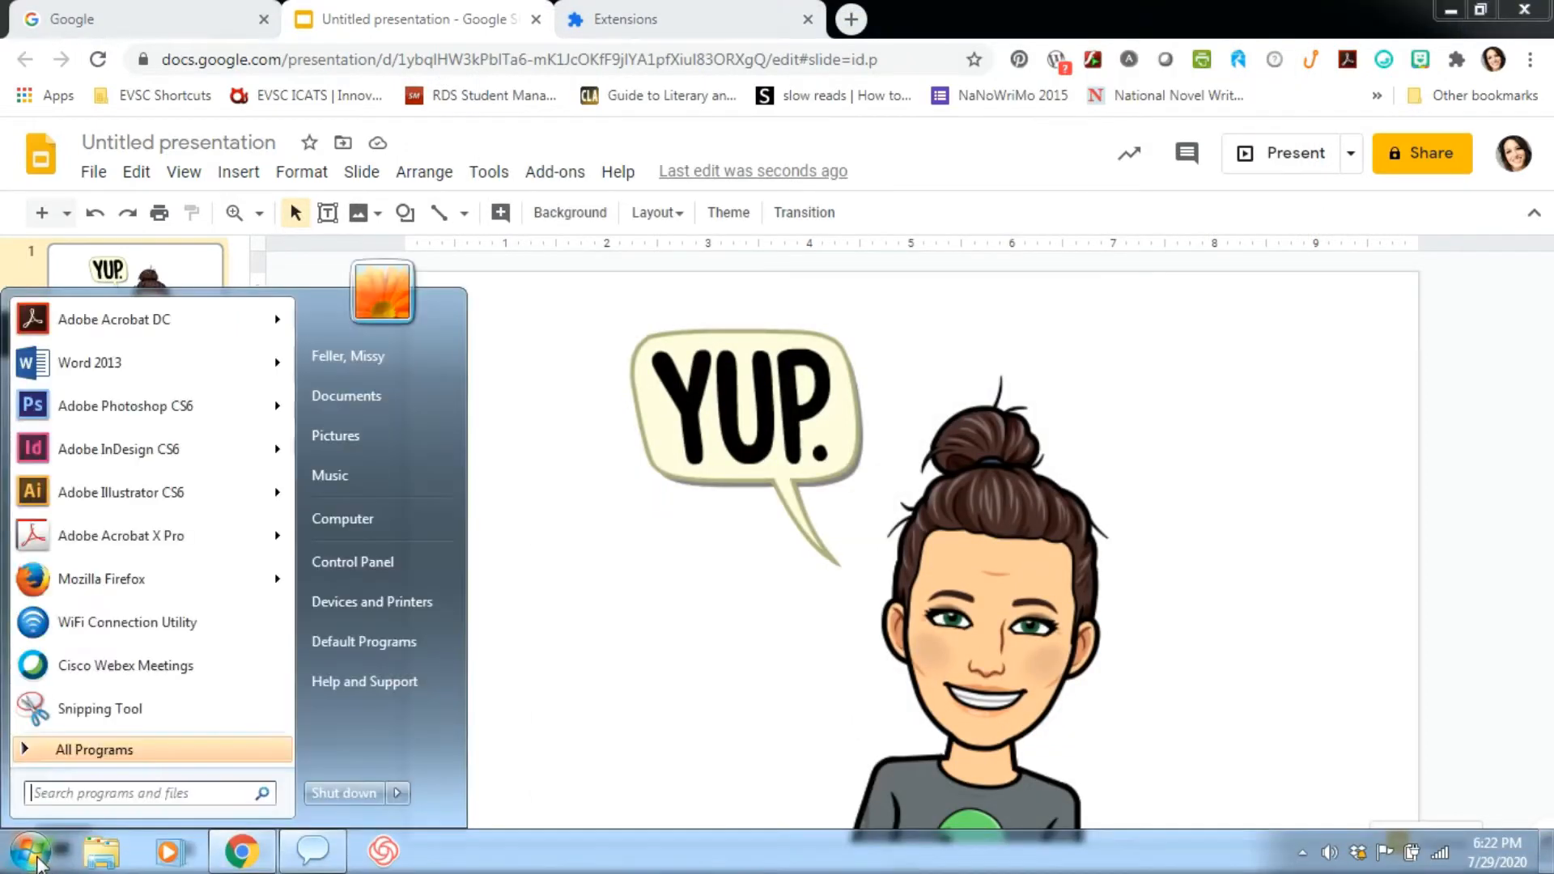
type("paint")
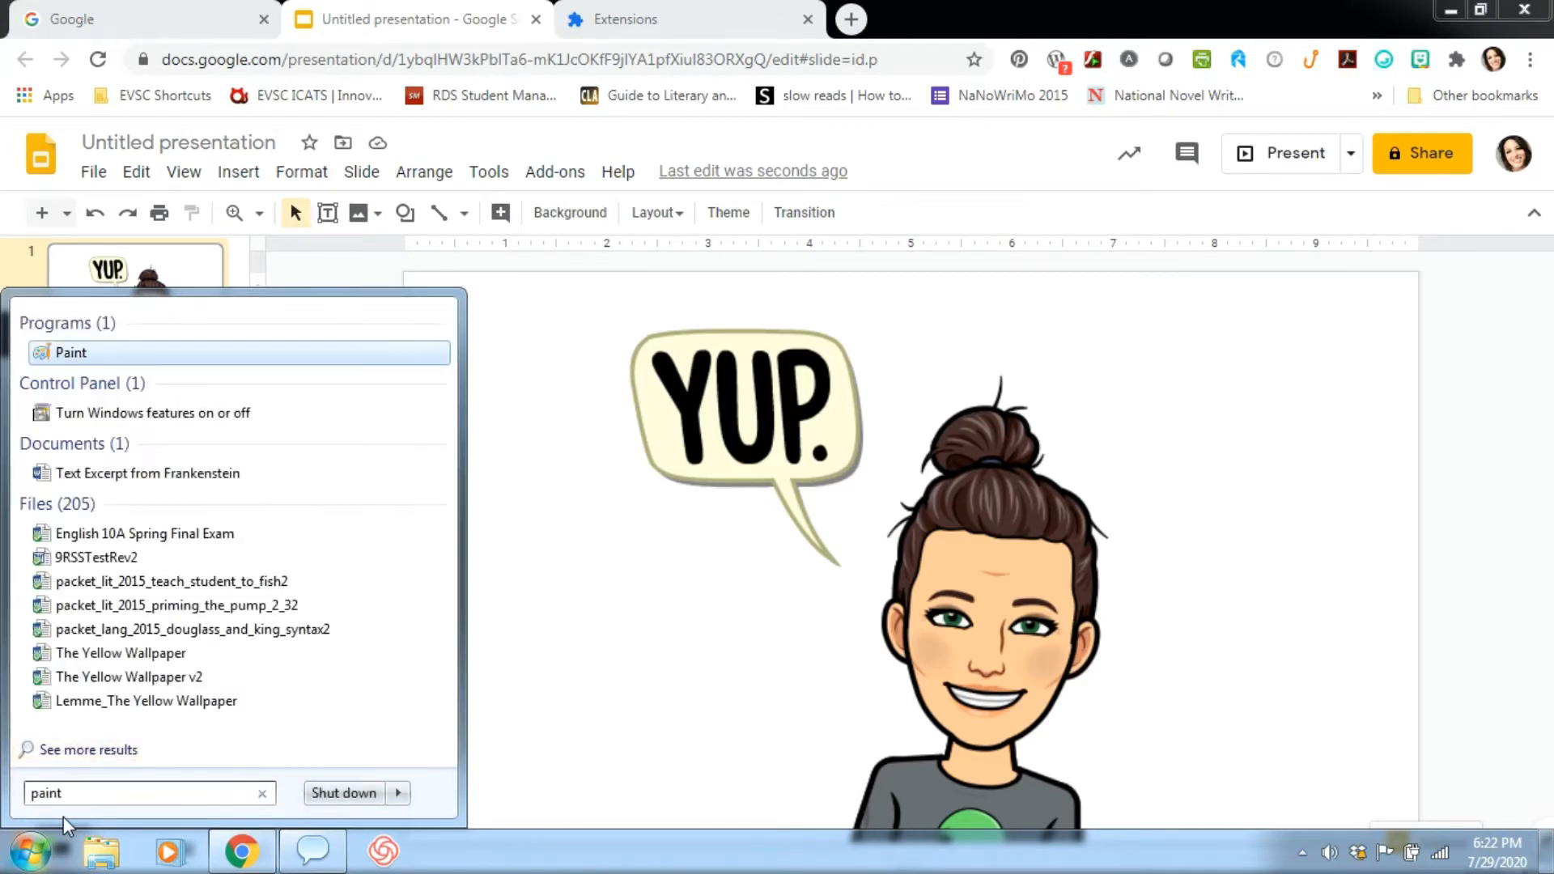
key("Return")
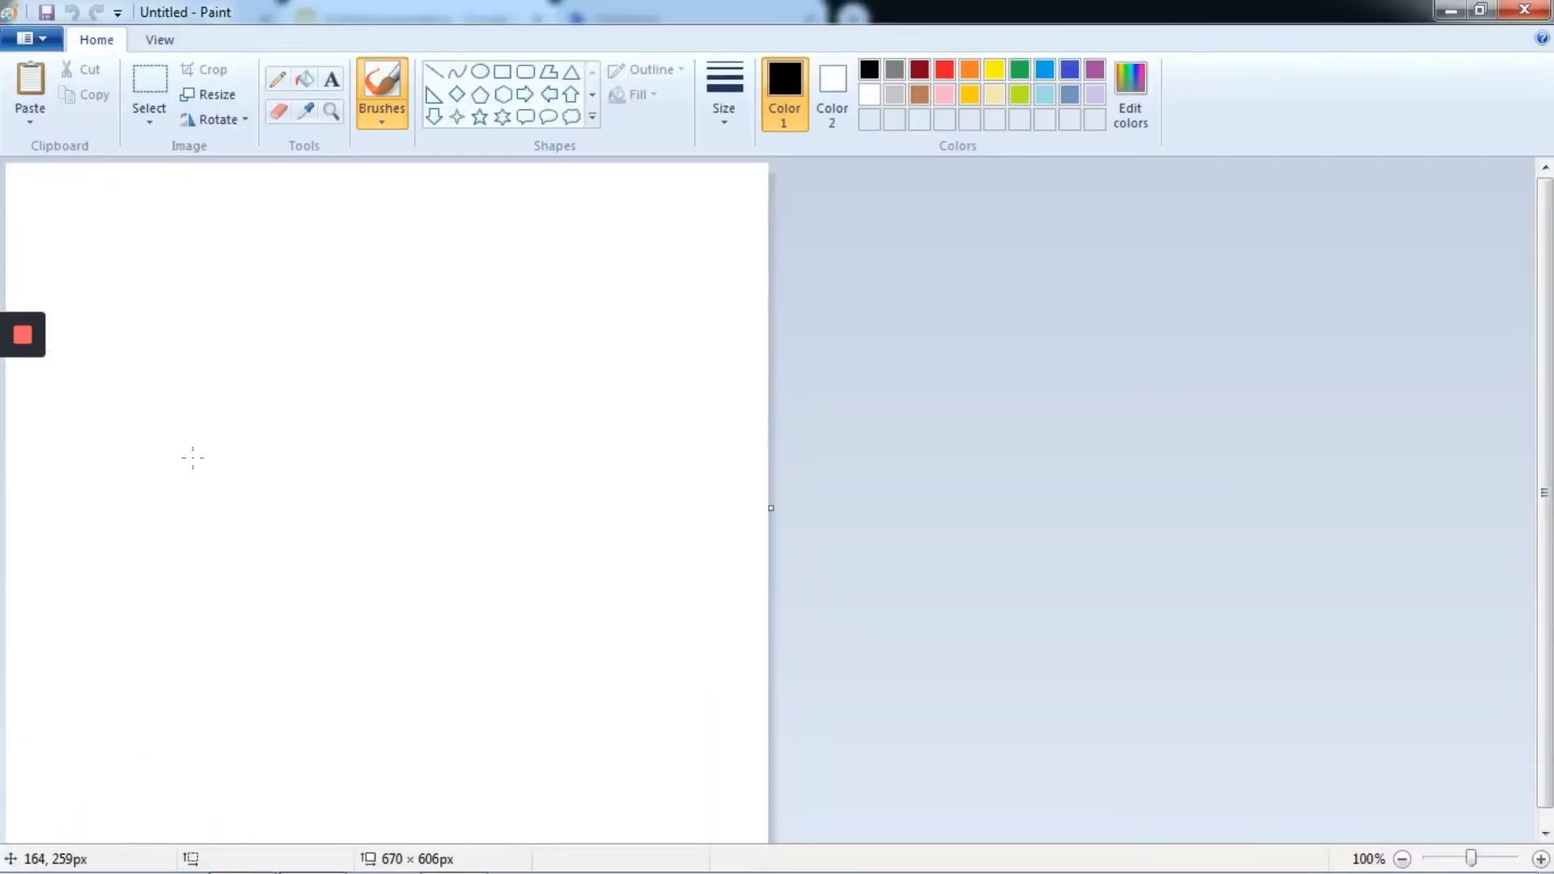
key("ctrl+v")
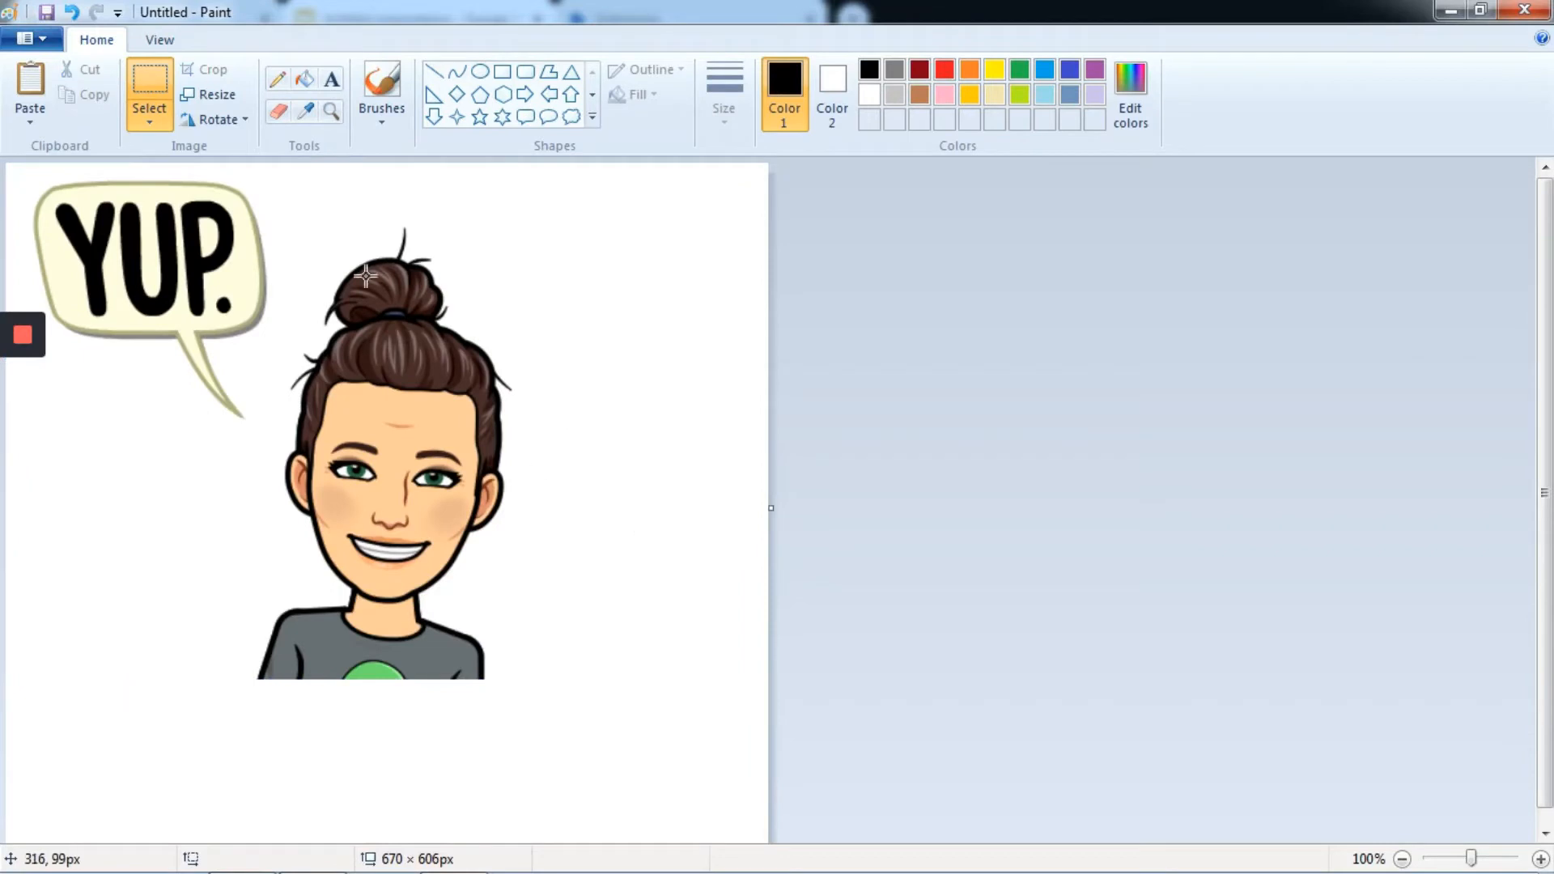
- Remove the "YUP." speech bubble and its tail, using the eraser and deleted rectangular selections
left_click(279, 113)
mouse_move(174, 238)
left_mouse_down()
mouse_move(186, 278)
mouse_move(106, 283)
mouse_move(167, 237)
left_mouse_up()
left_click(147, 121)
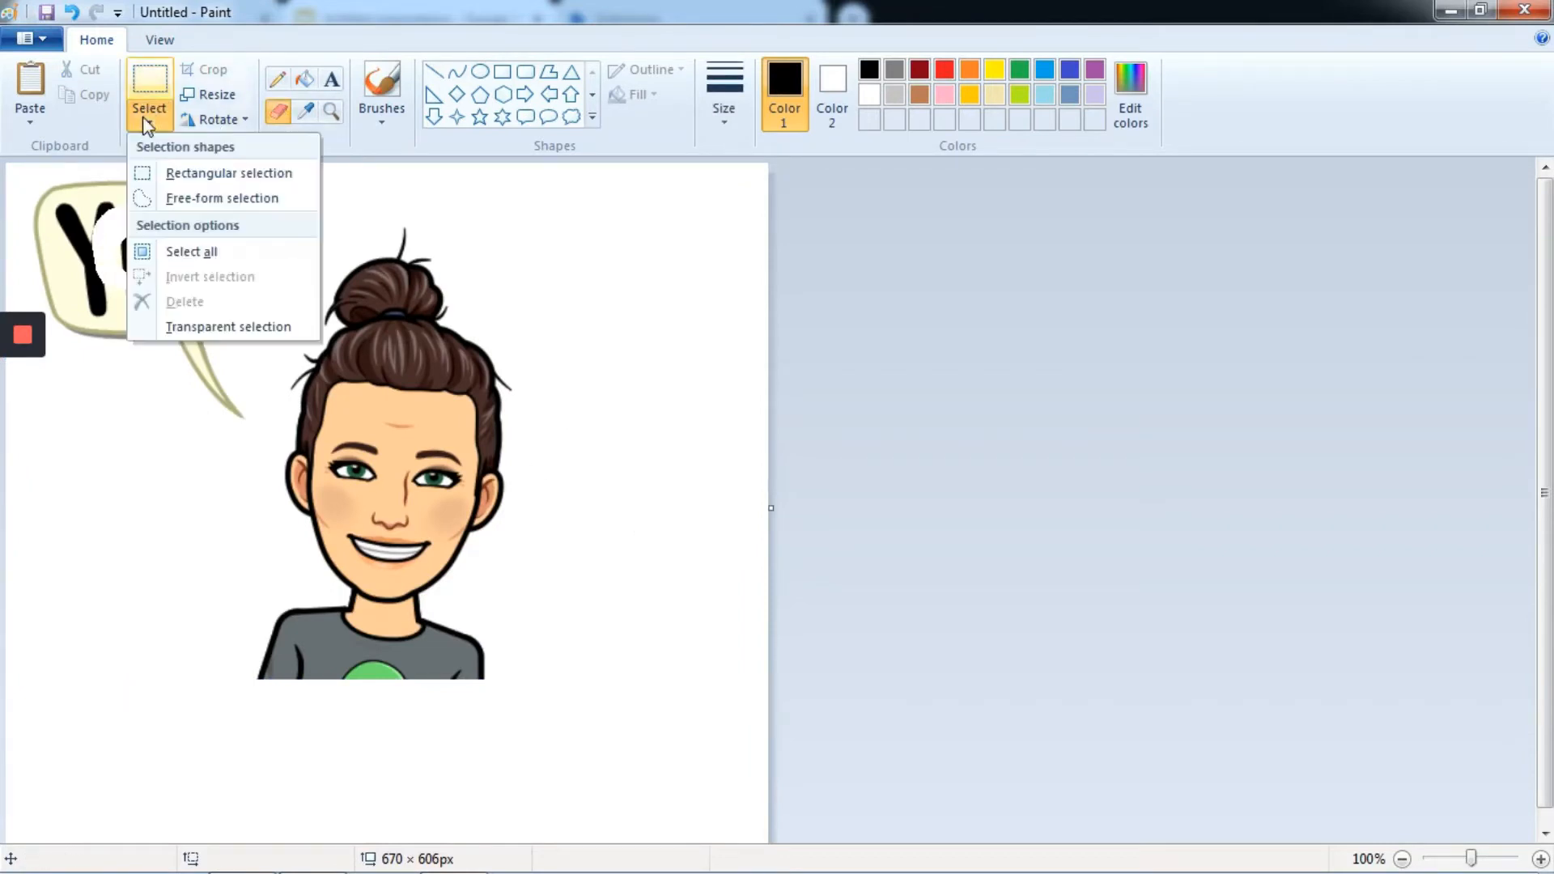
left_click(162, 173)
left_click_drag(23, 177, 282, 353)
key("Delete")
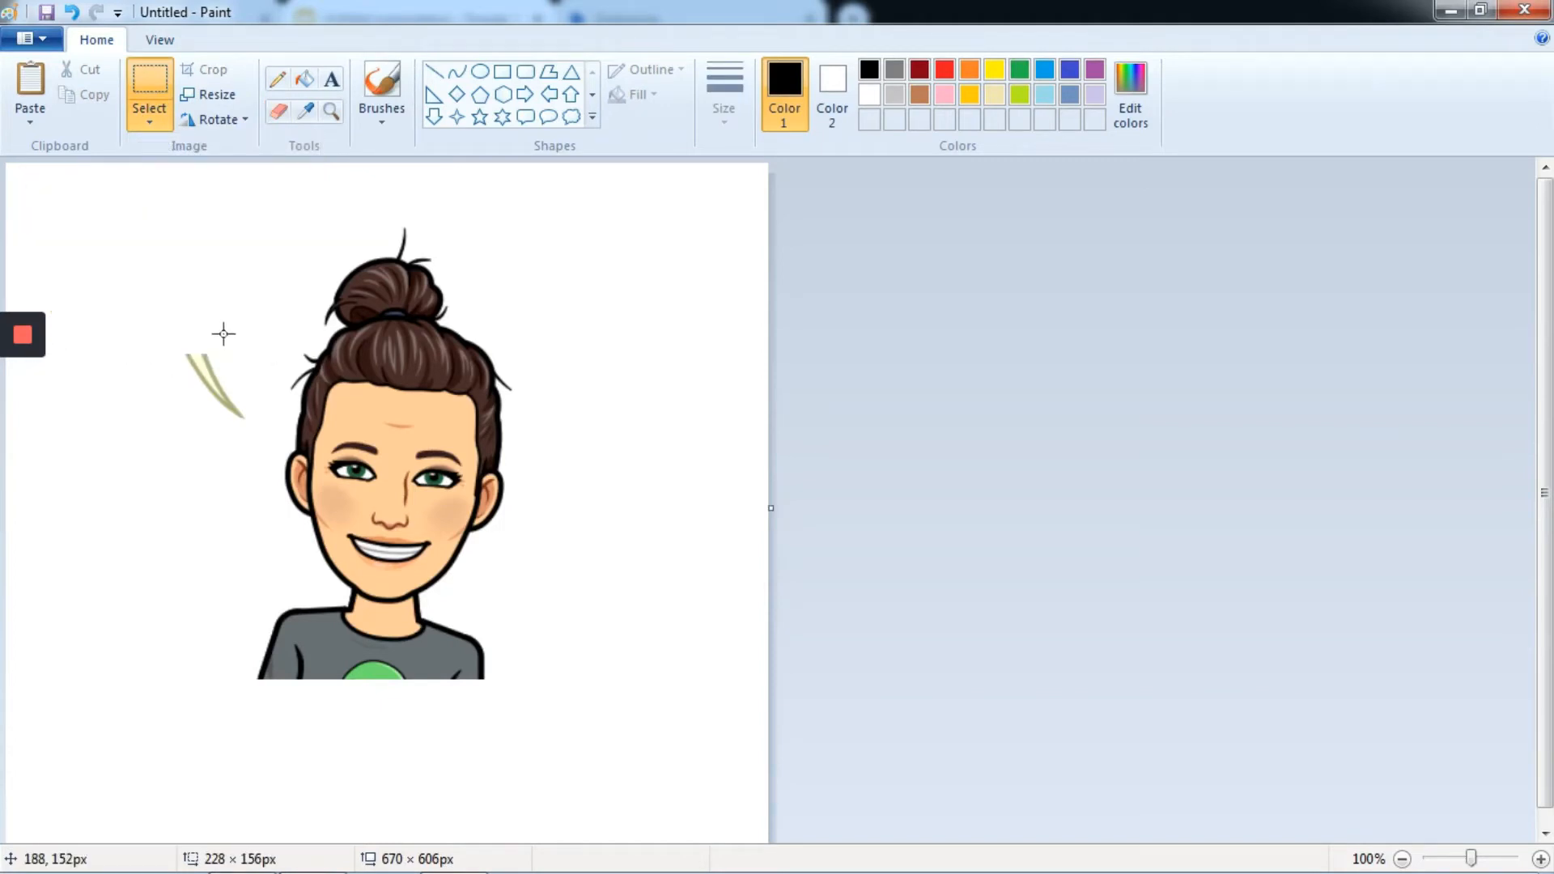
mouse_move(174, 330)
left_mouse_down()
mouse_move(218, 411)
mouse_move(260, 444)
left_mouse_up()
key("Delete")
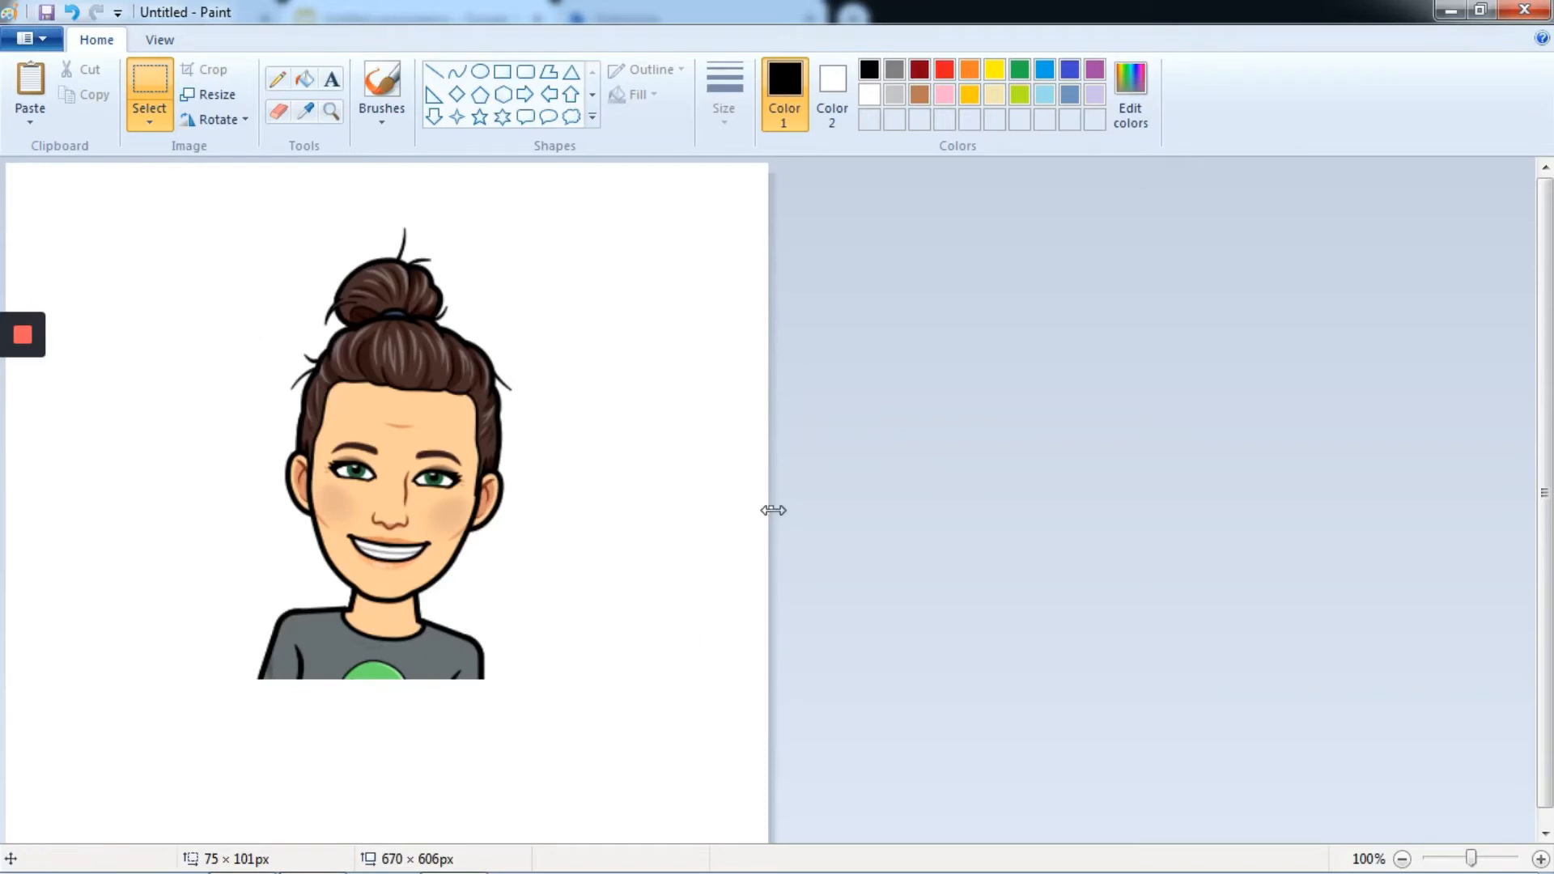
- Move the Bitmoji character into the canvas's upper-left corner and trim the canvas around it to 255 × 402 px
left_click_drag(771, 508, 548, 508)
left_click_drag(193, 227, 519, 682)
left_click_drag(410, 580, 173, 518)
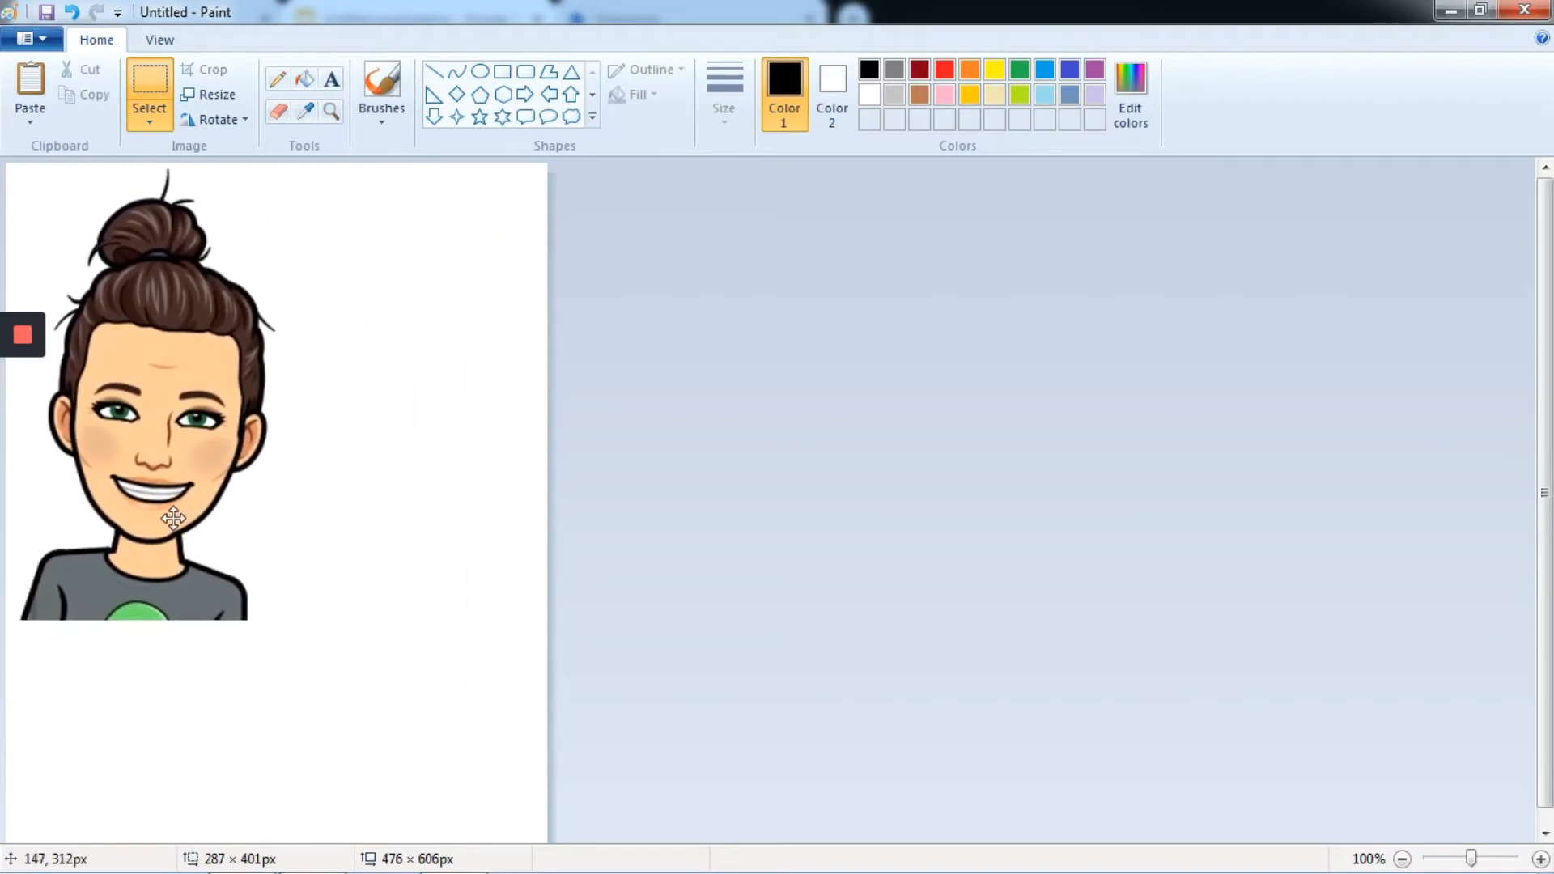
left_click(395, 586)
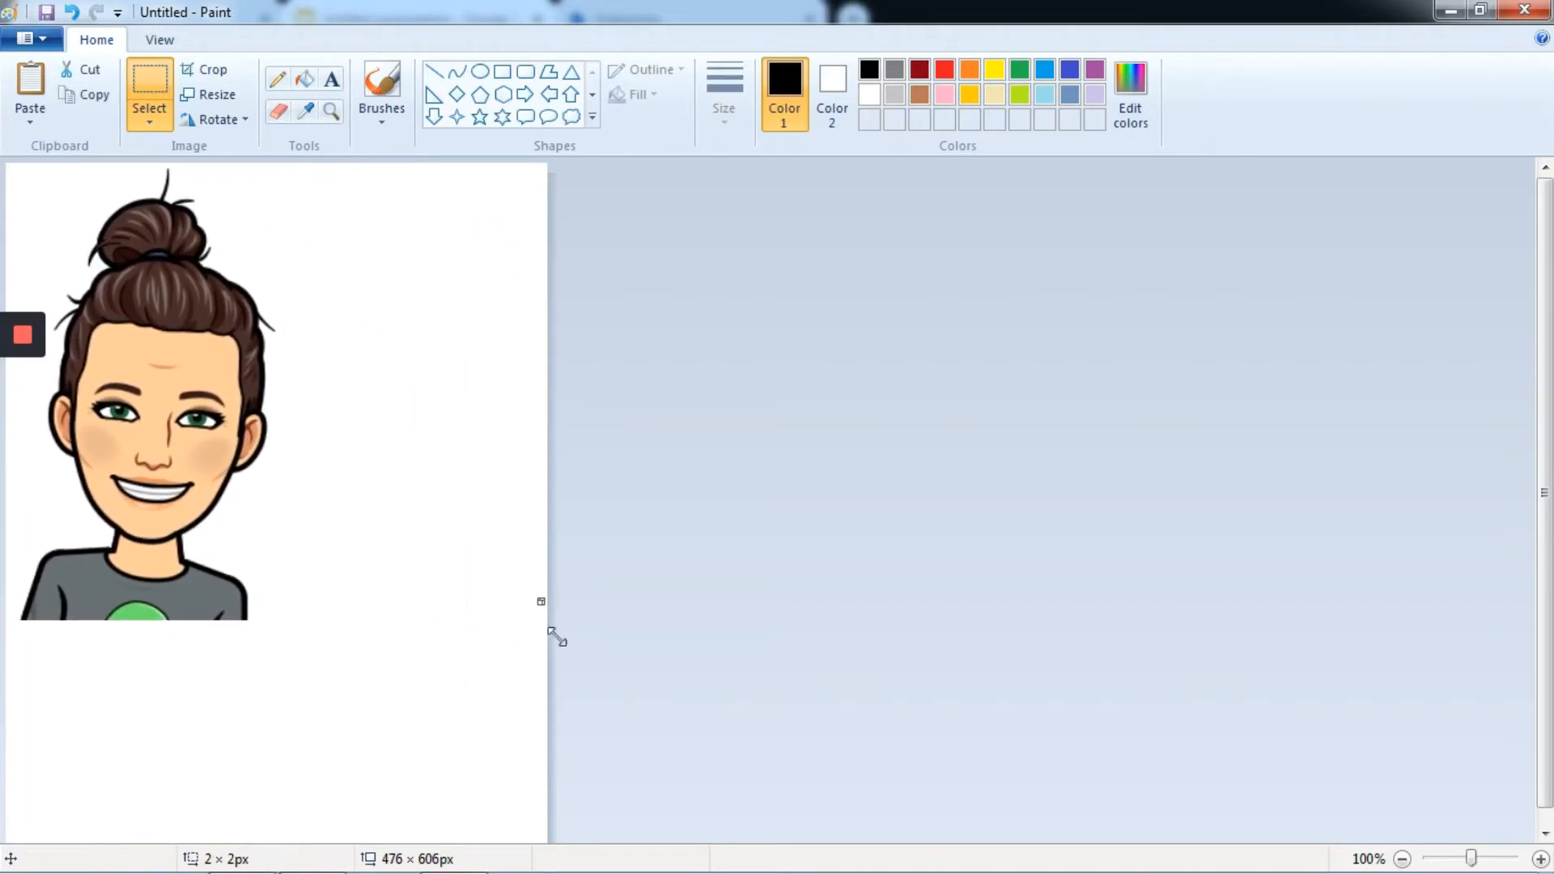
left_click(604, 640)
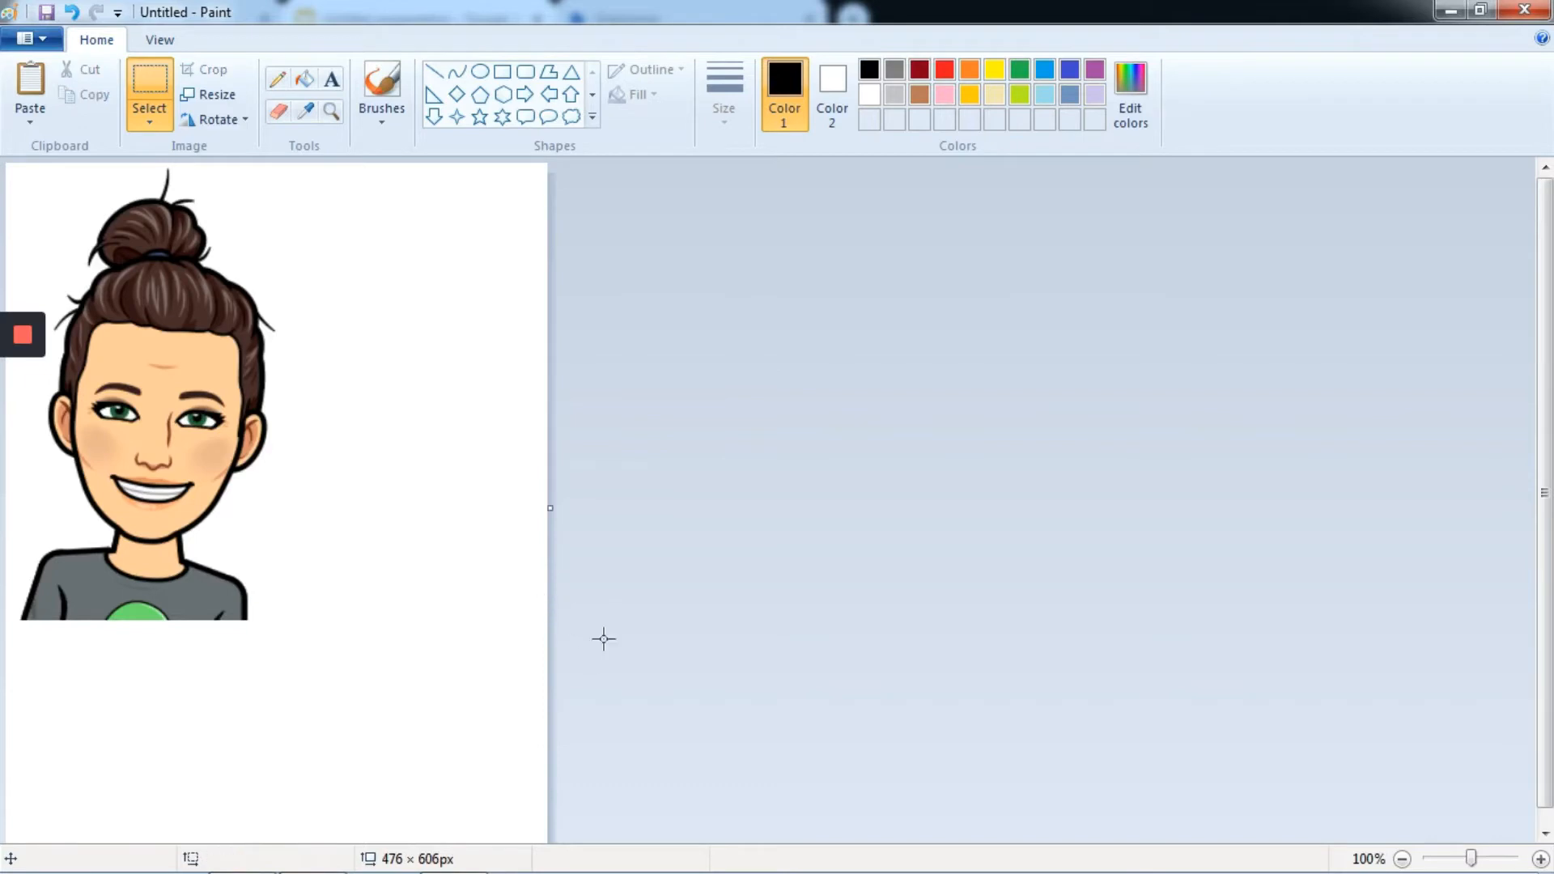
left_click_drag(551, 509, 296, 527)
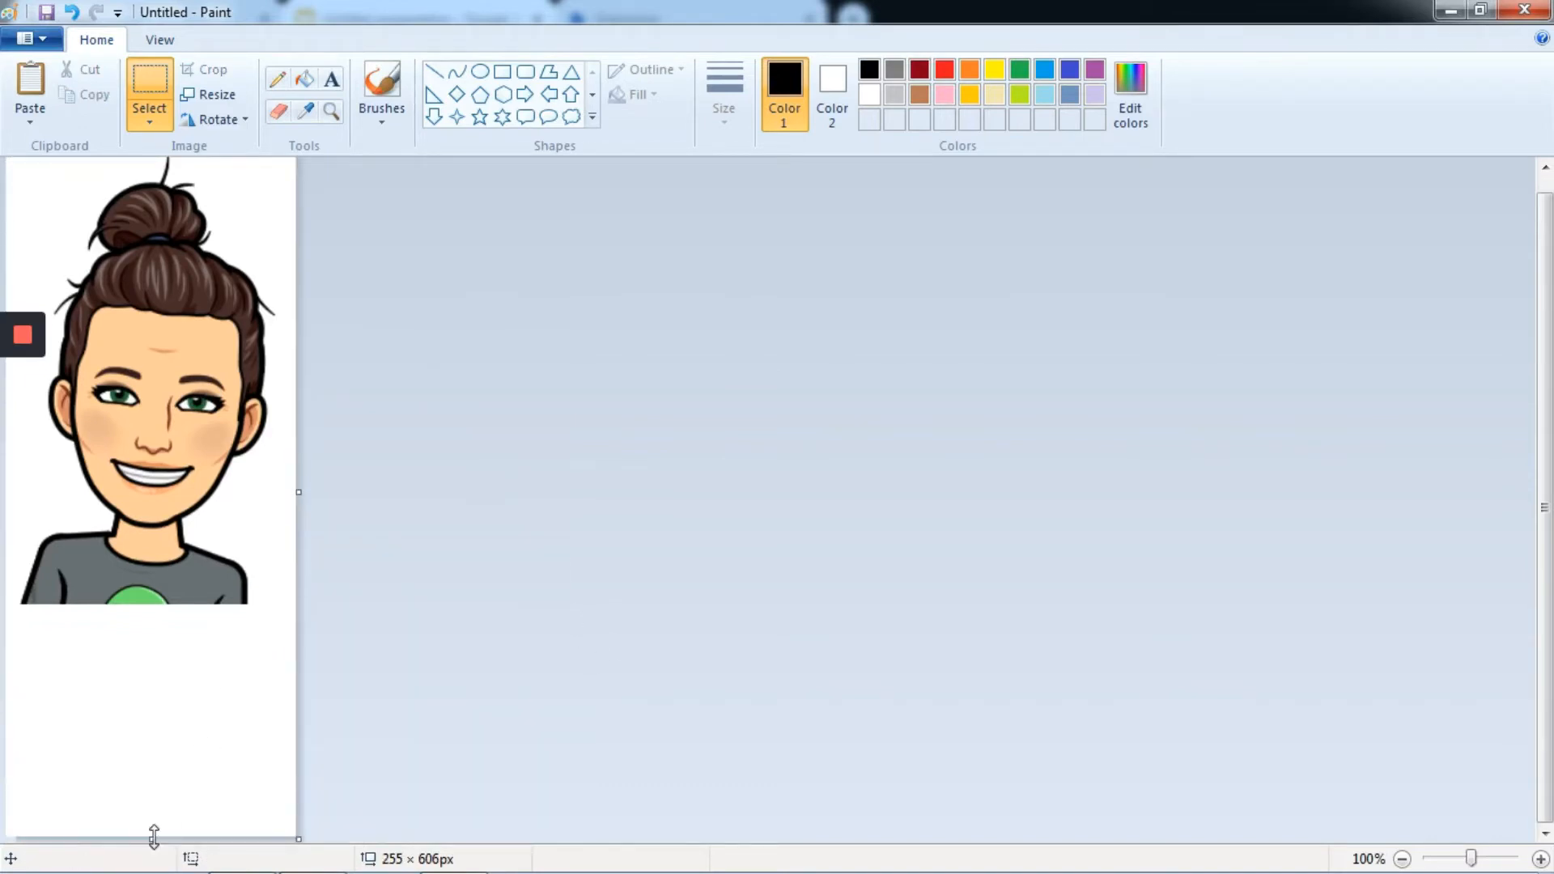
left_click_drag(152, 839, 171, 606)
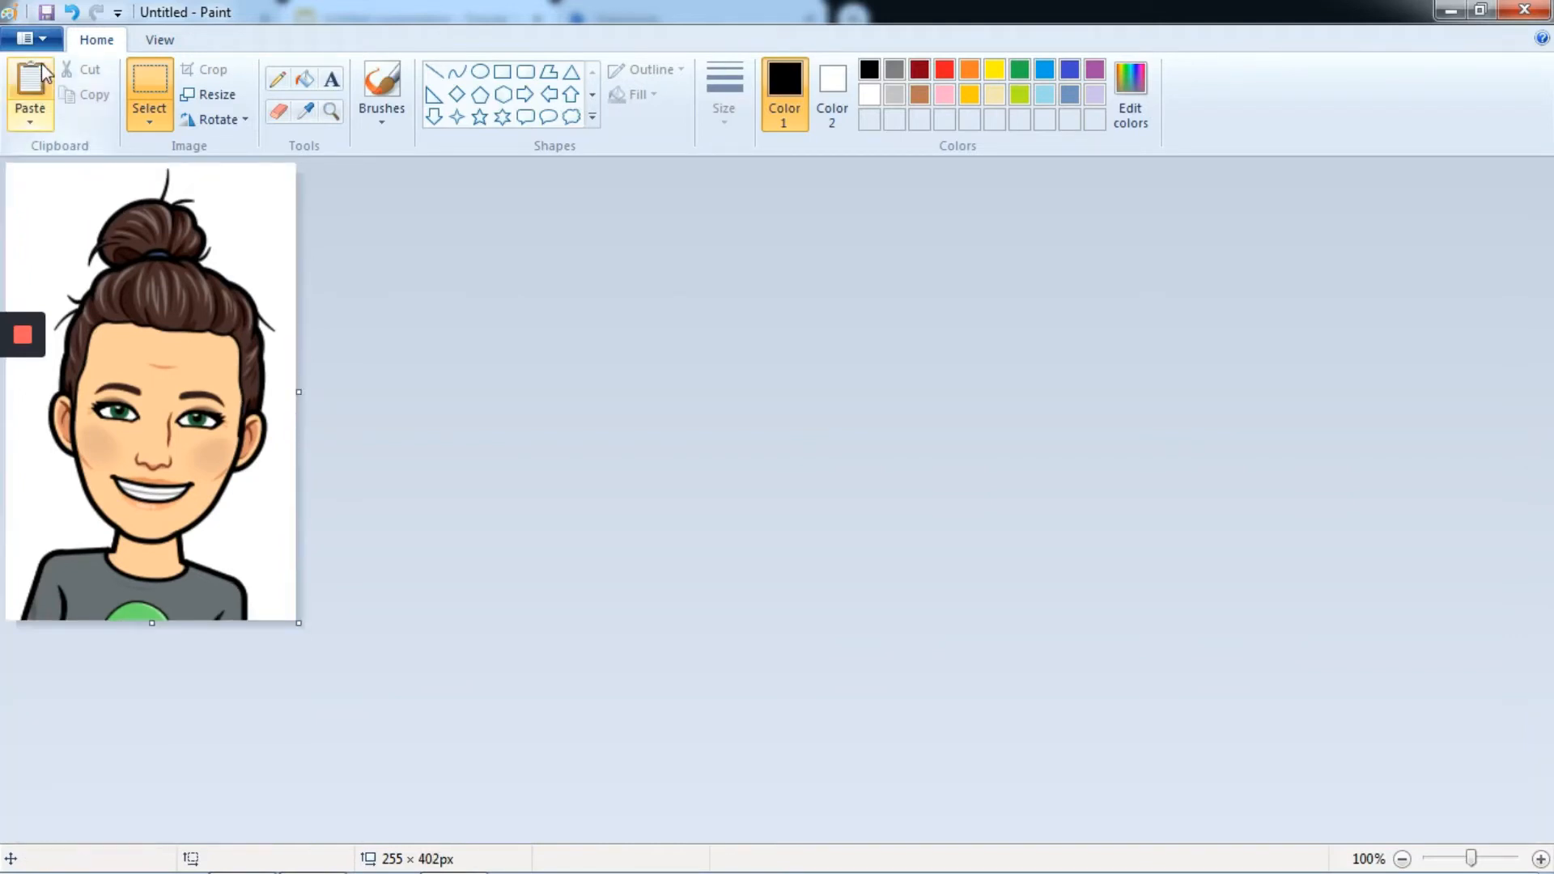
- Save the picture as a PNG named mybitmoji in the Pictures library and close Paint
left_click(45, 42)
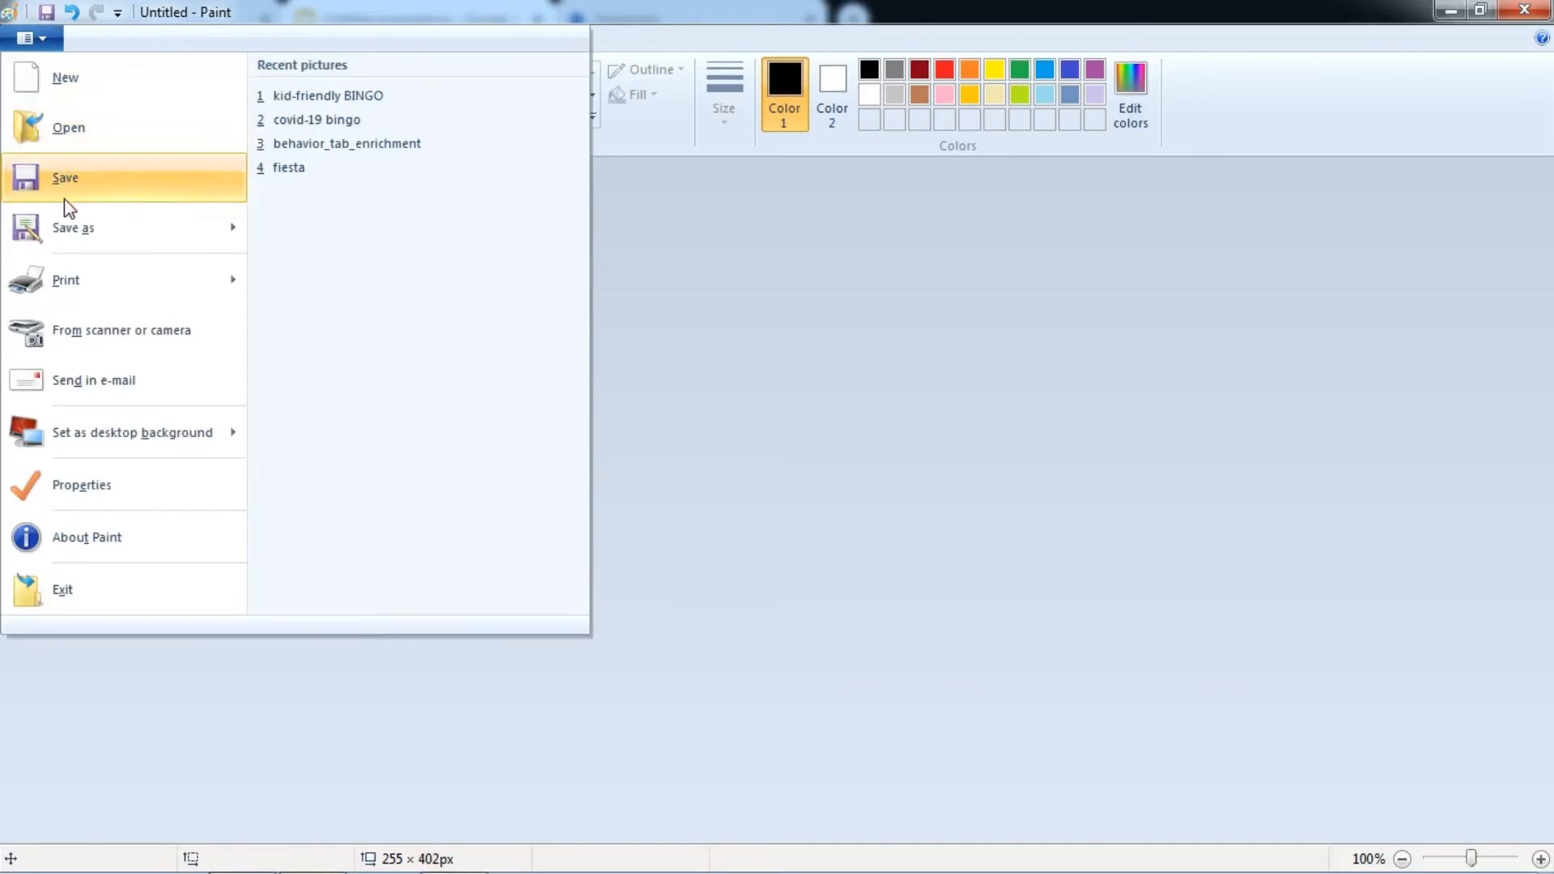
mouse_move(86, 233)
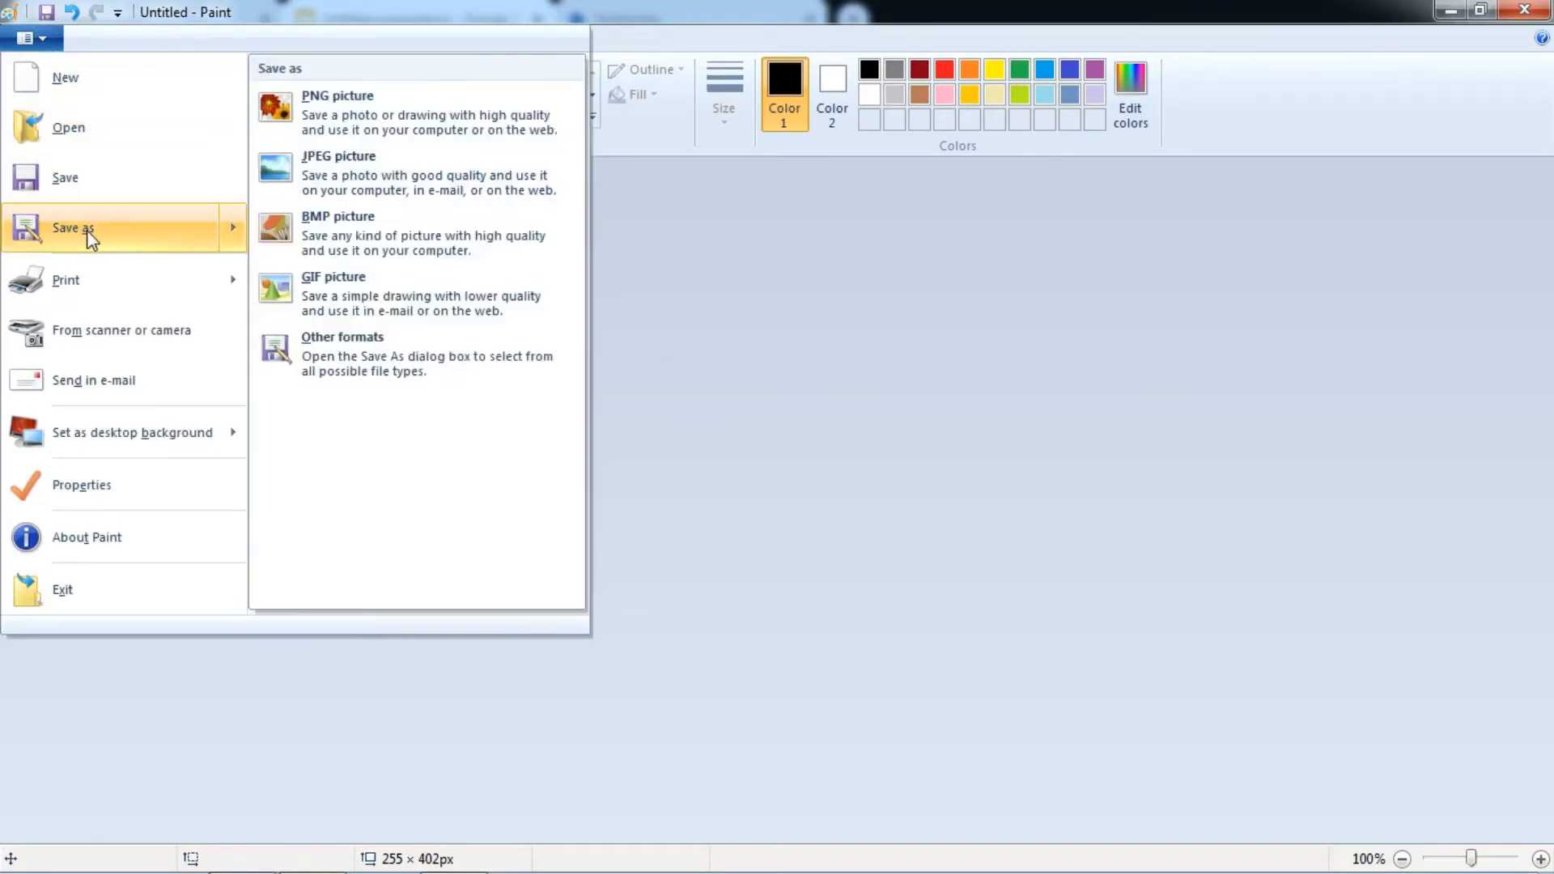
left_click(355, 128)
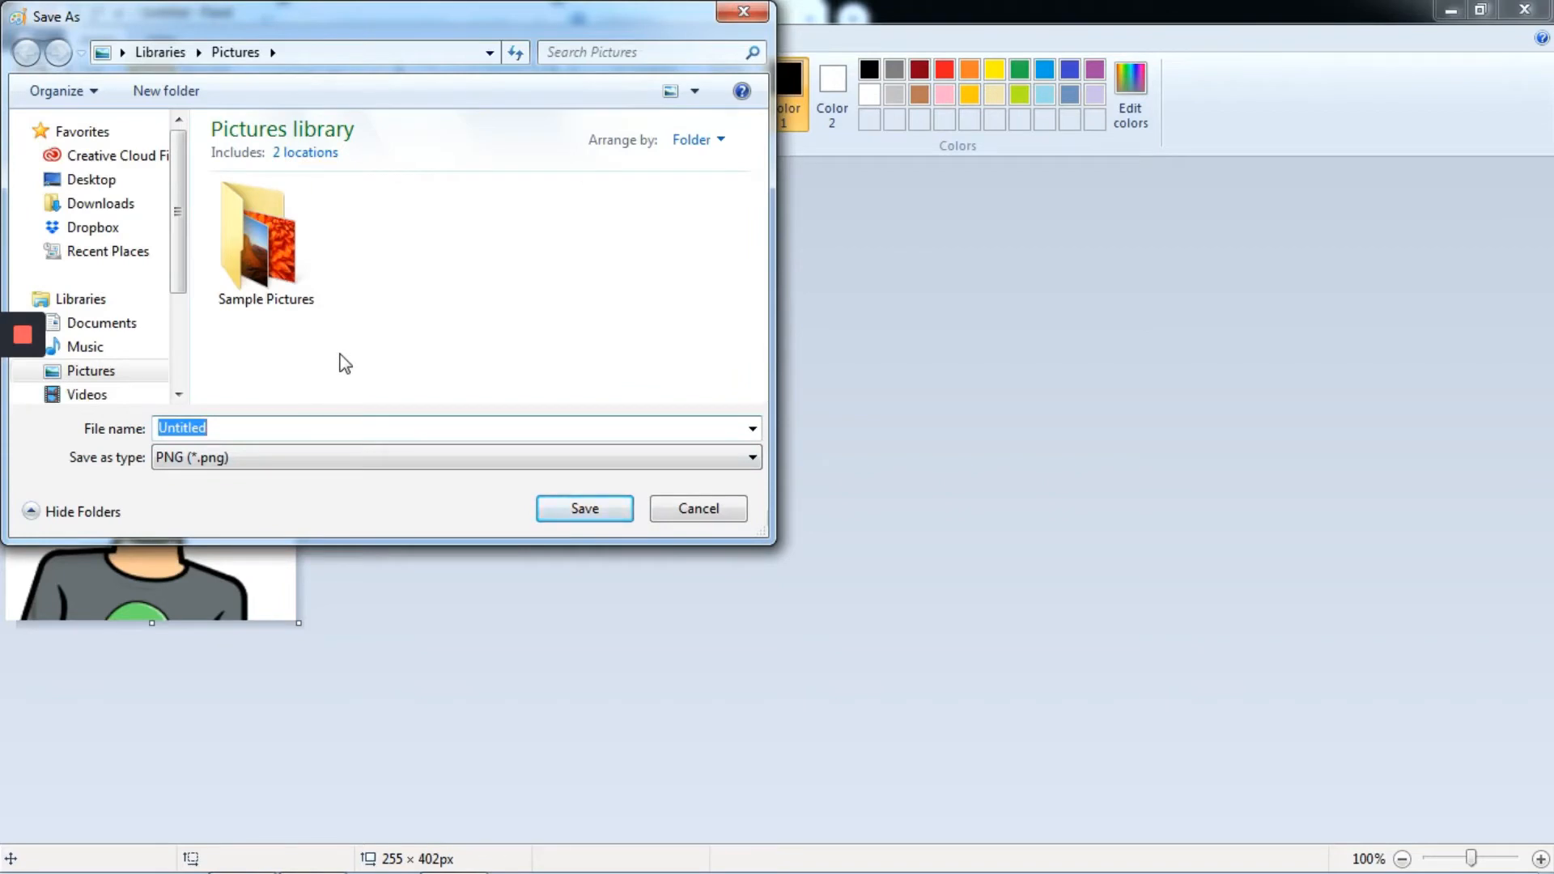
type("mybitmoji")
left_click(603, 514)
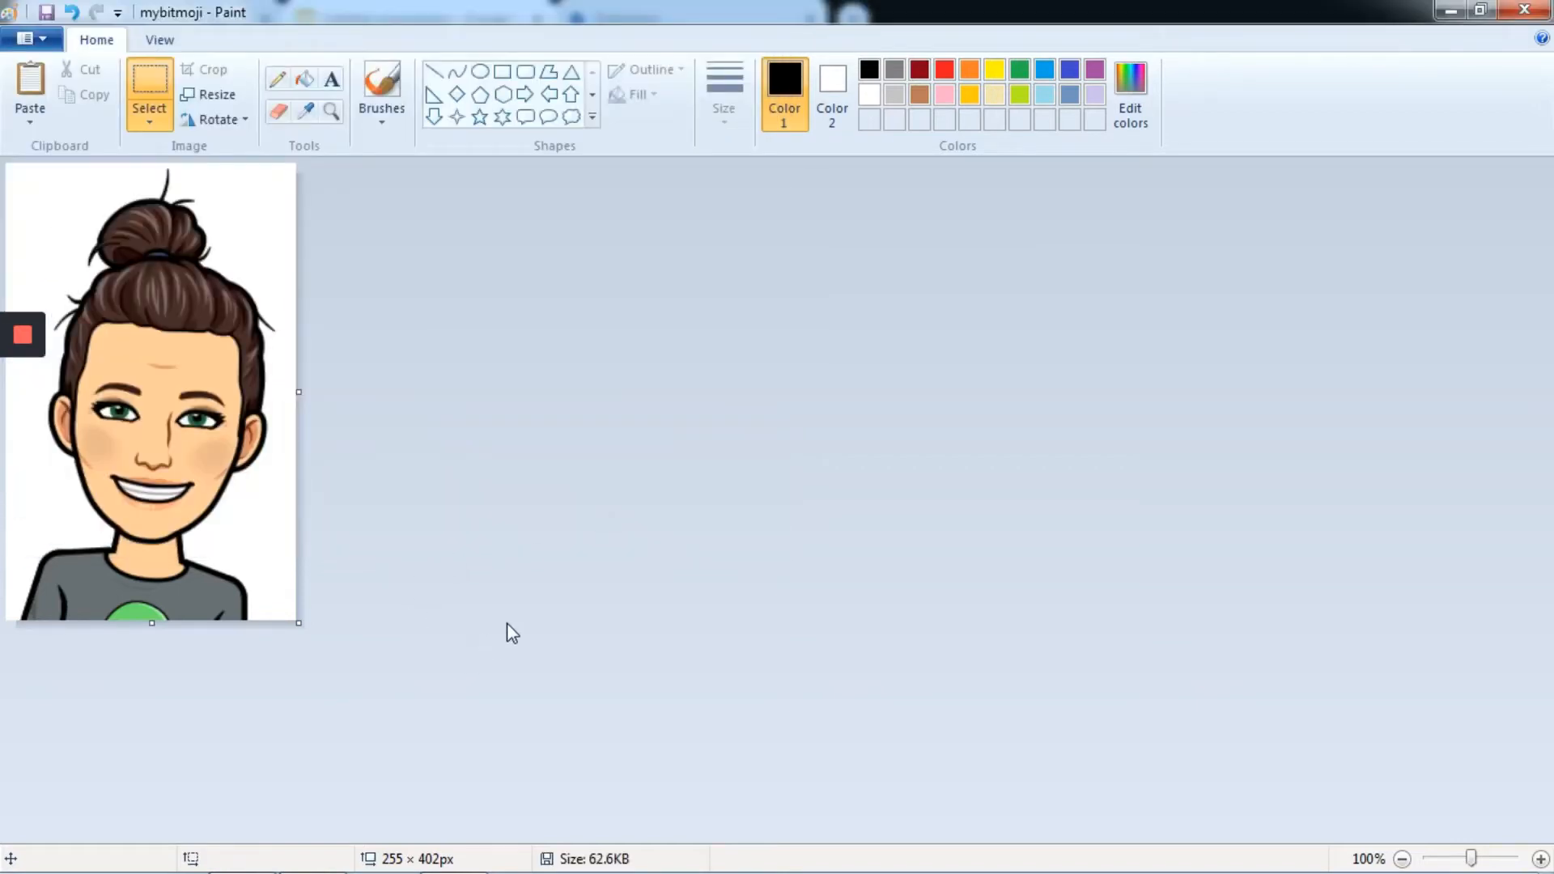
left_click(1527, 10)
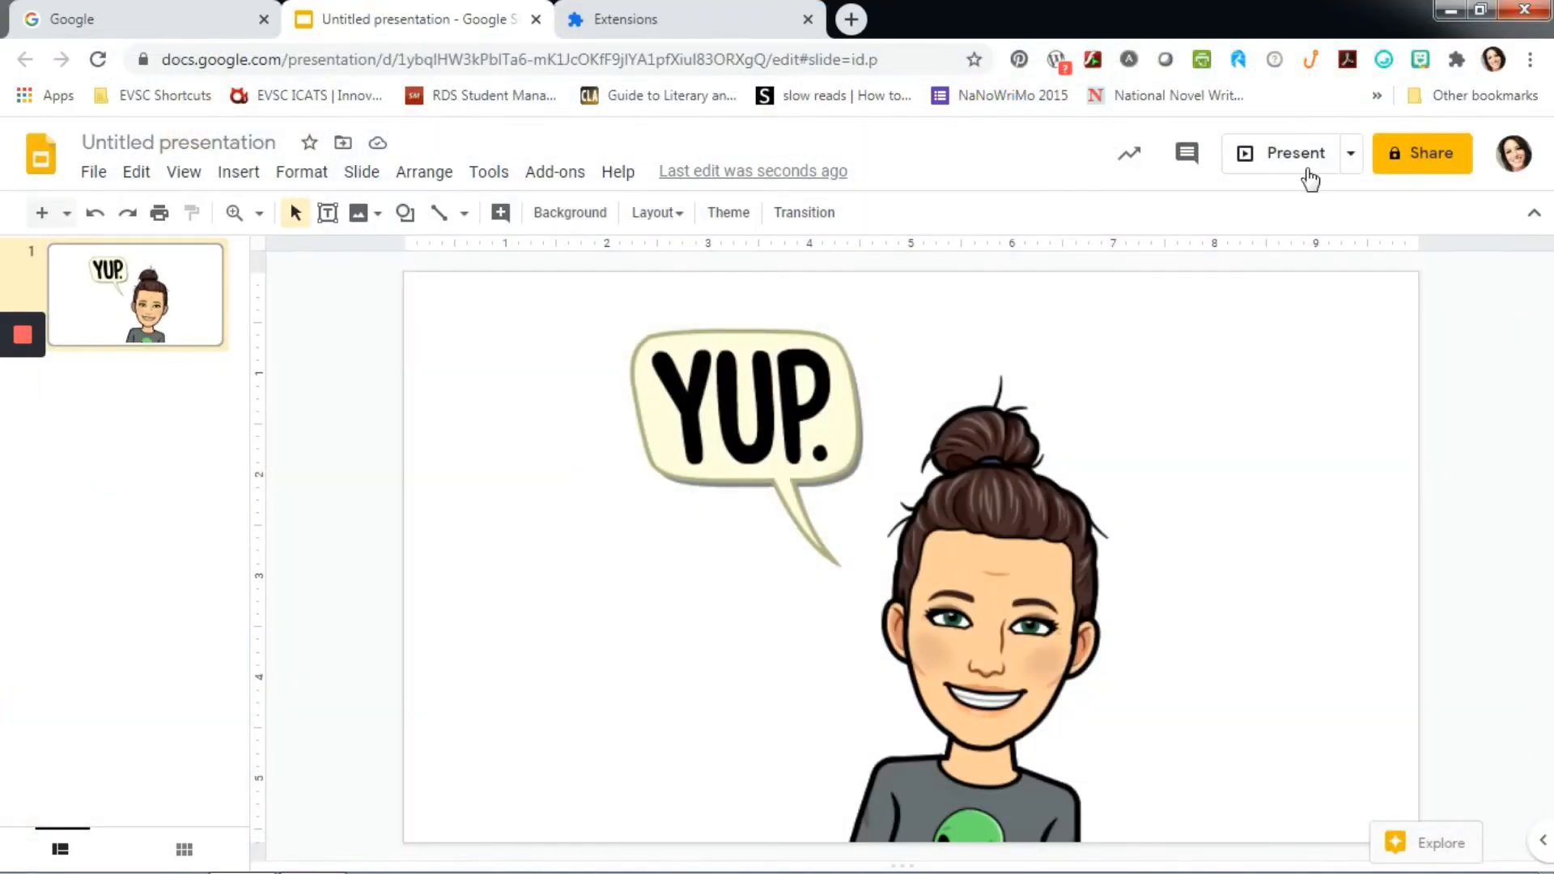
- Replace the slide's speech-bubble Bitmoji with mybitmoji from the Pictures library and shrink it to about 2 inches wide
left_click(765, 471)
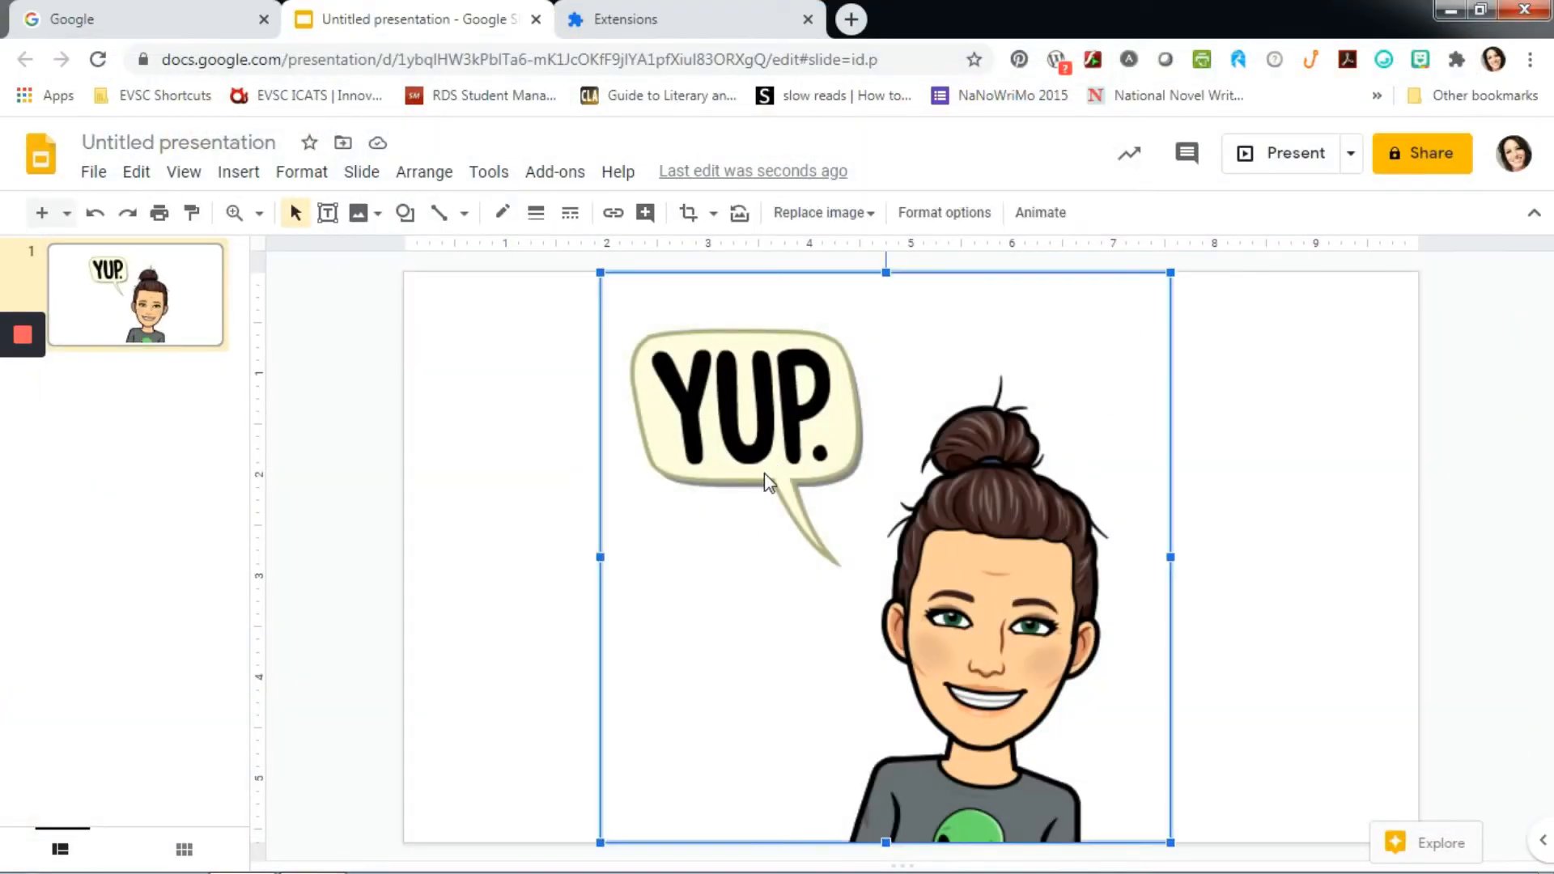
key("Delete")
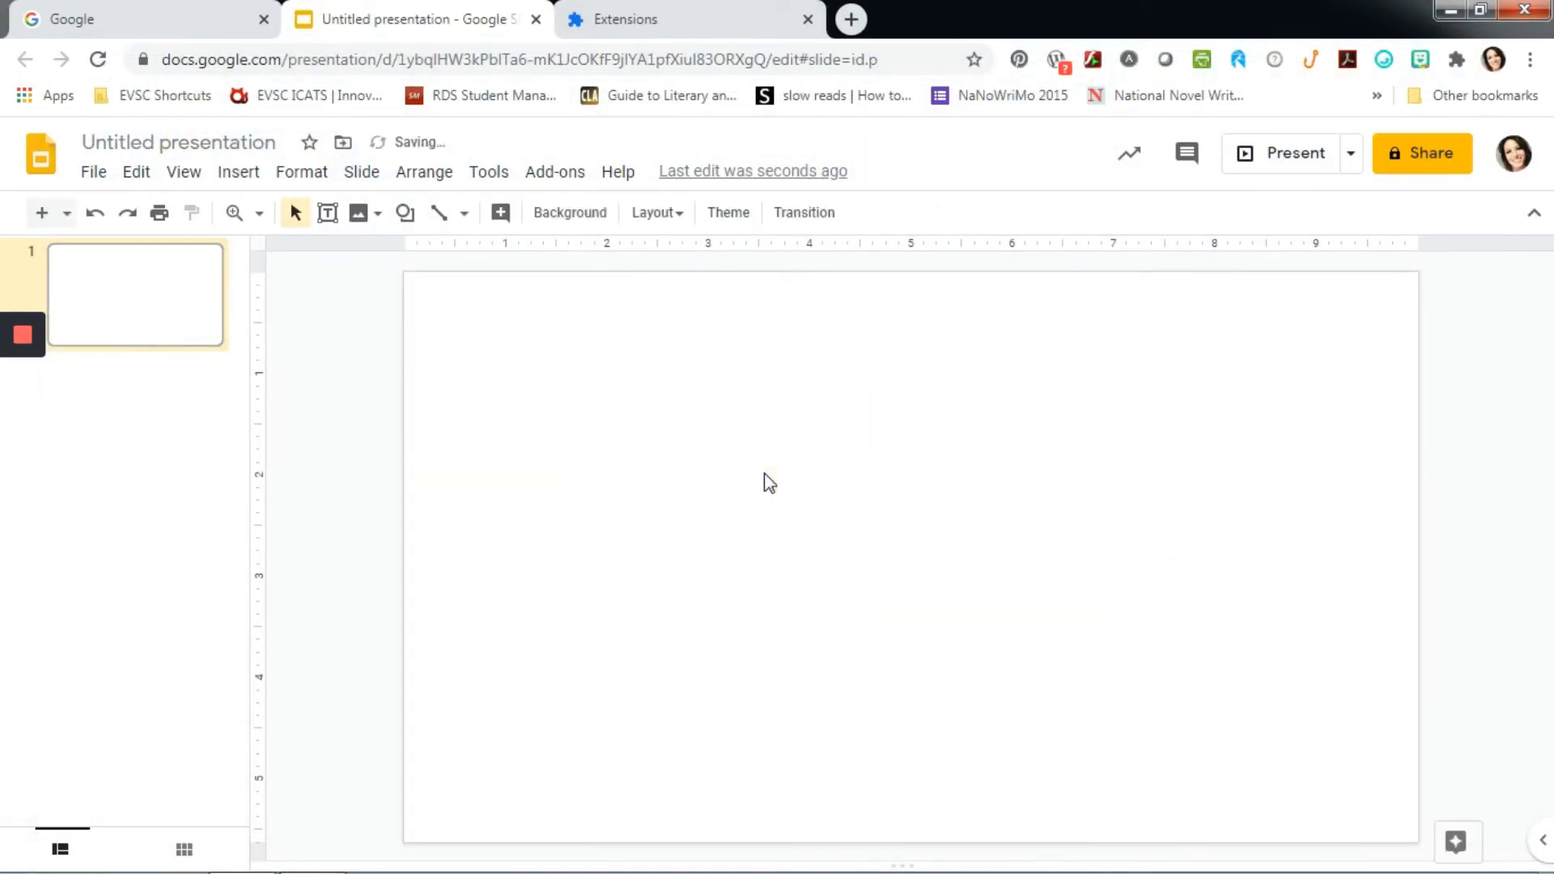
left_click(233, 177)
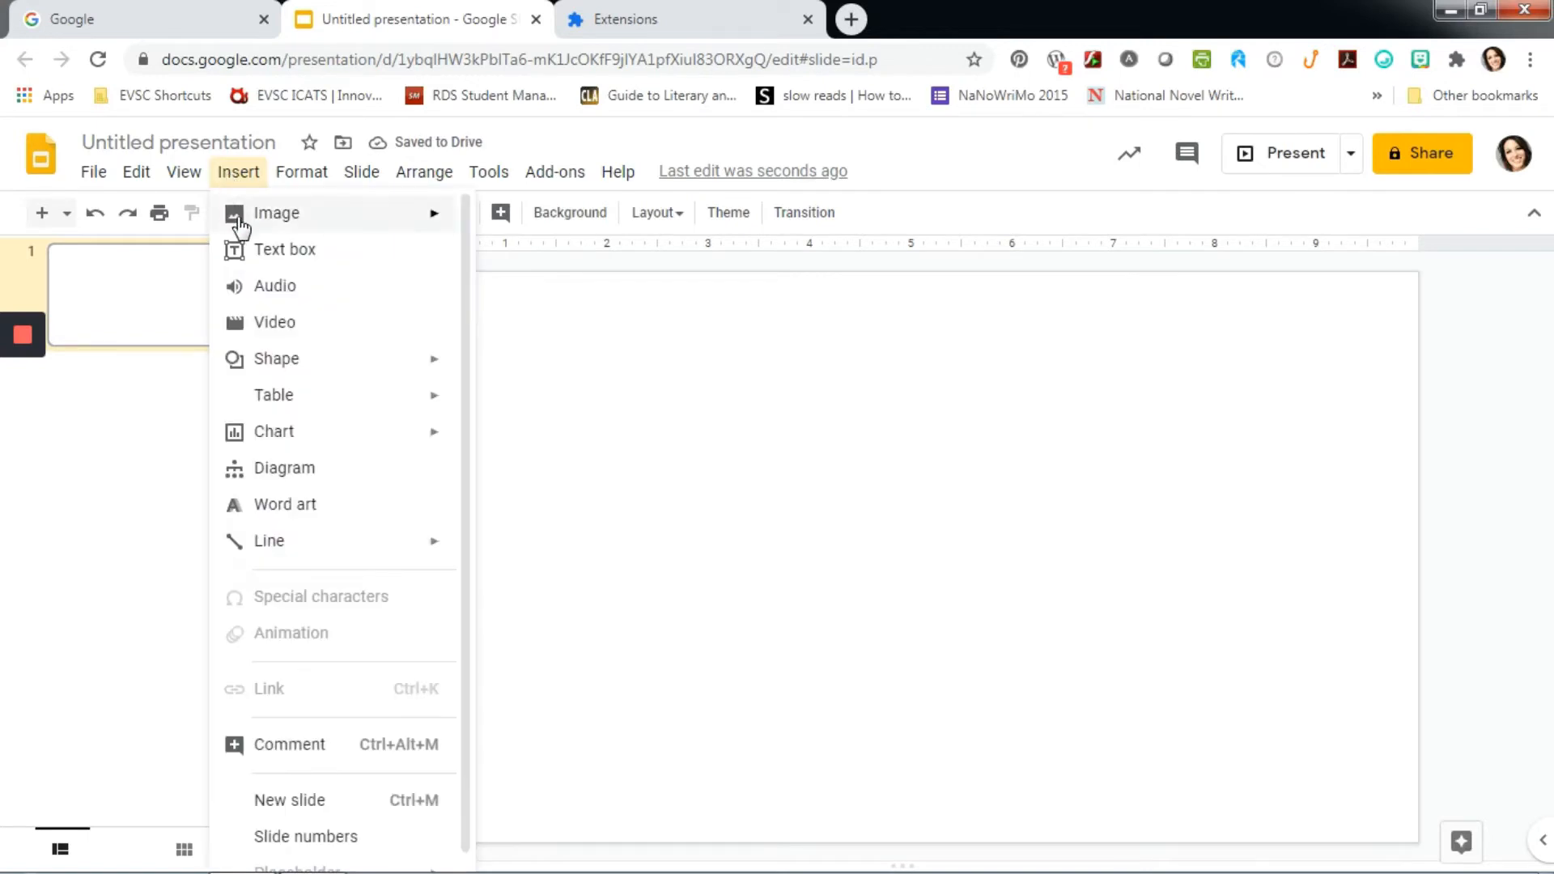
mouse_move(289, 223)
left_click(531, 229)
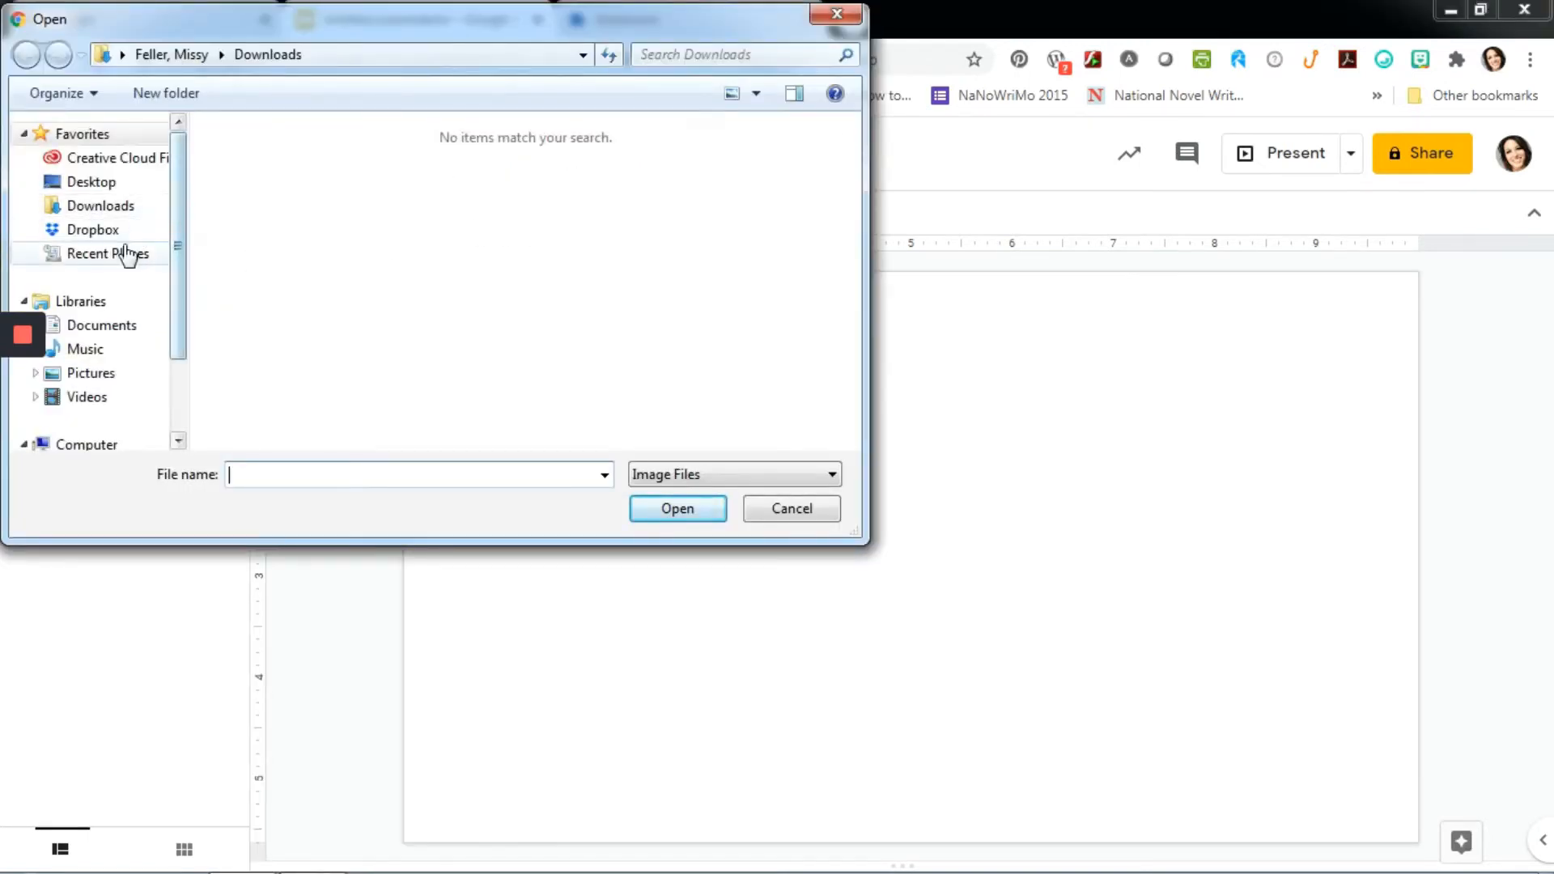
left_click(92, 373)
left_click(640, 247)
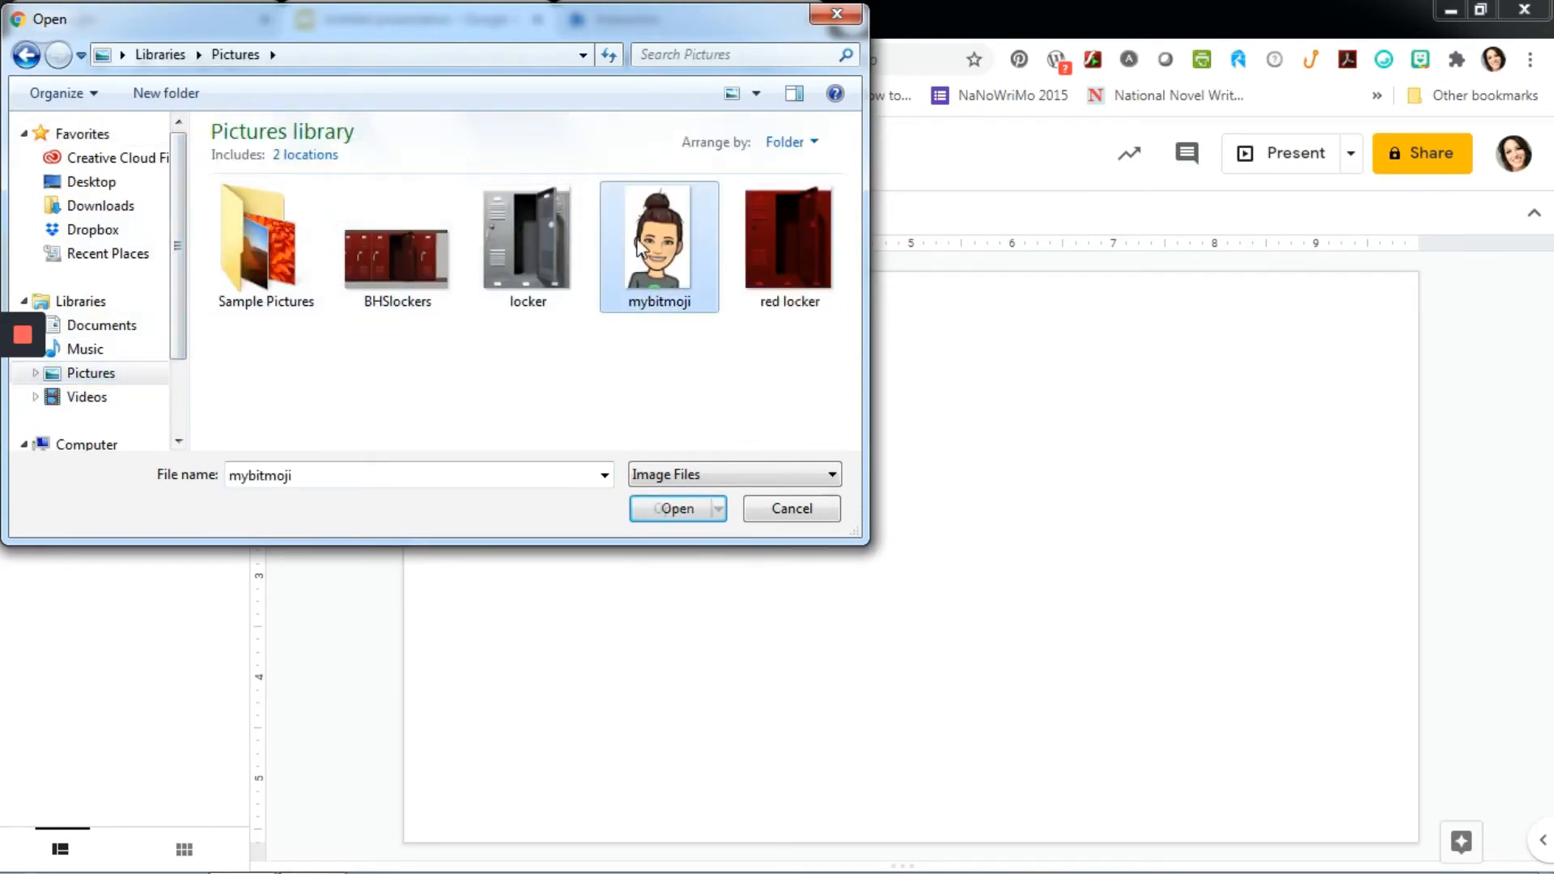
left_click(682, 507)
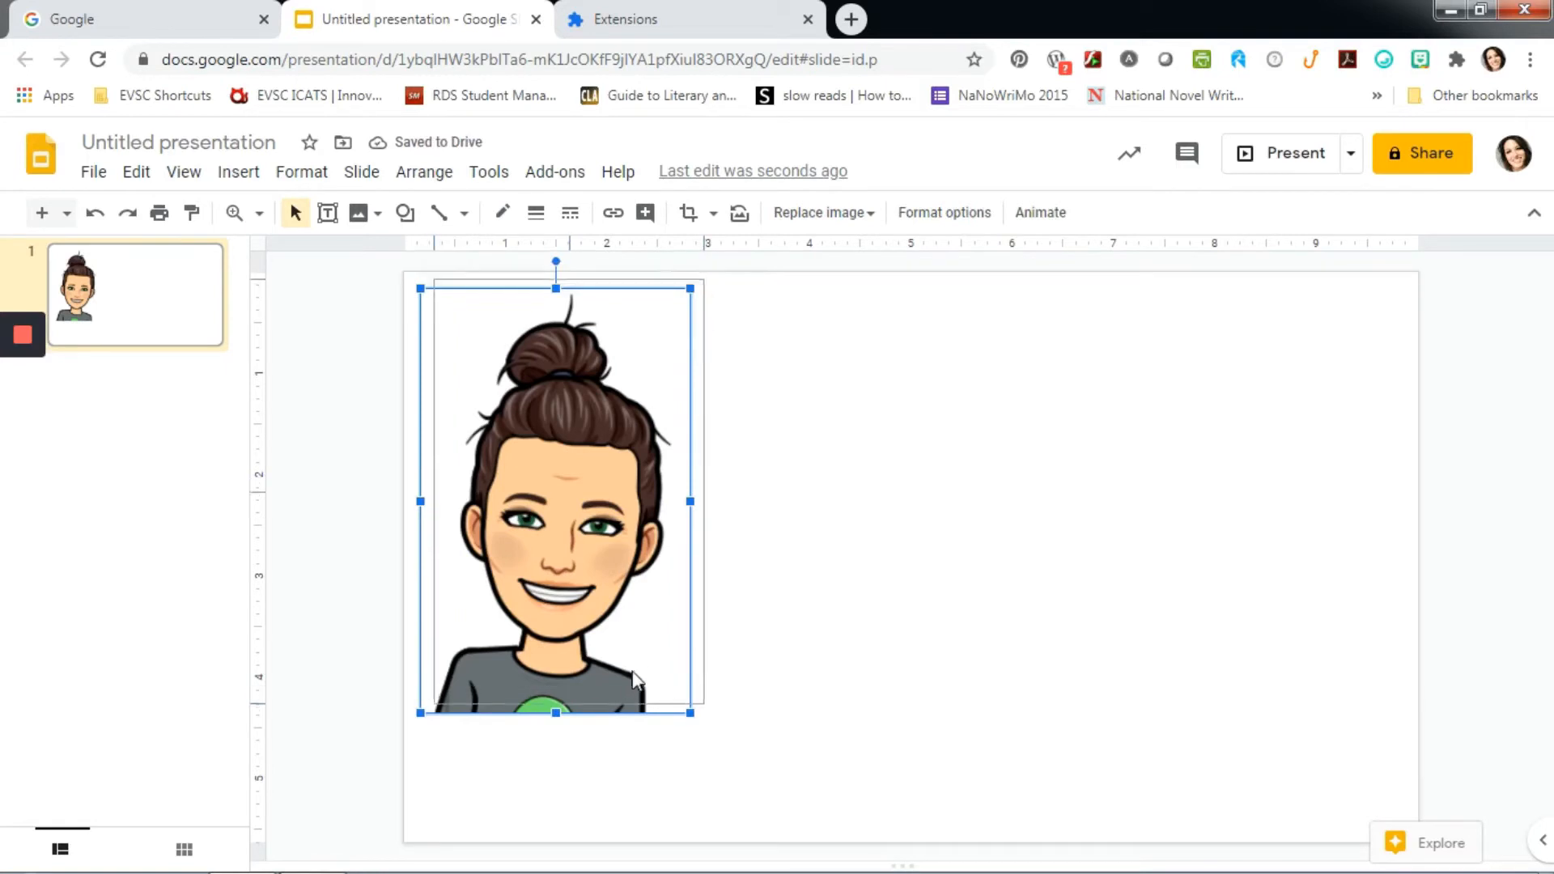
left_click_drag(702, 708, 597, 593)
left_click(718, 610)
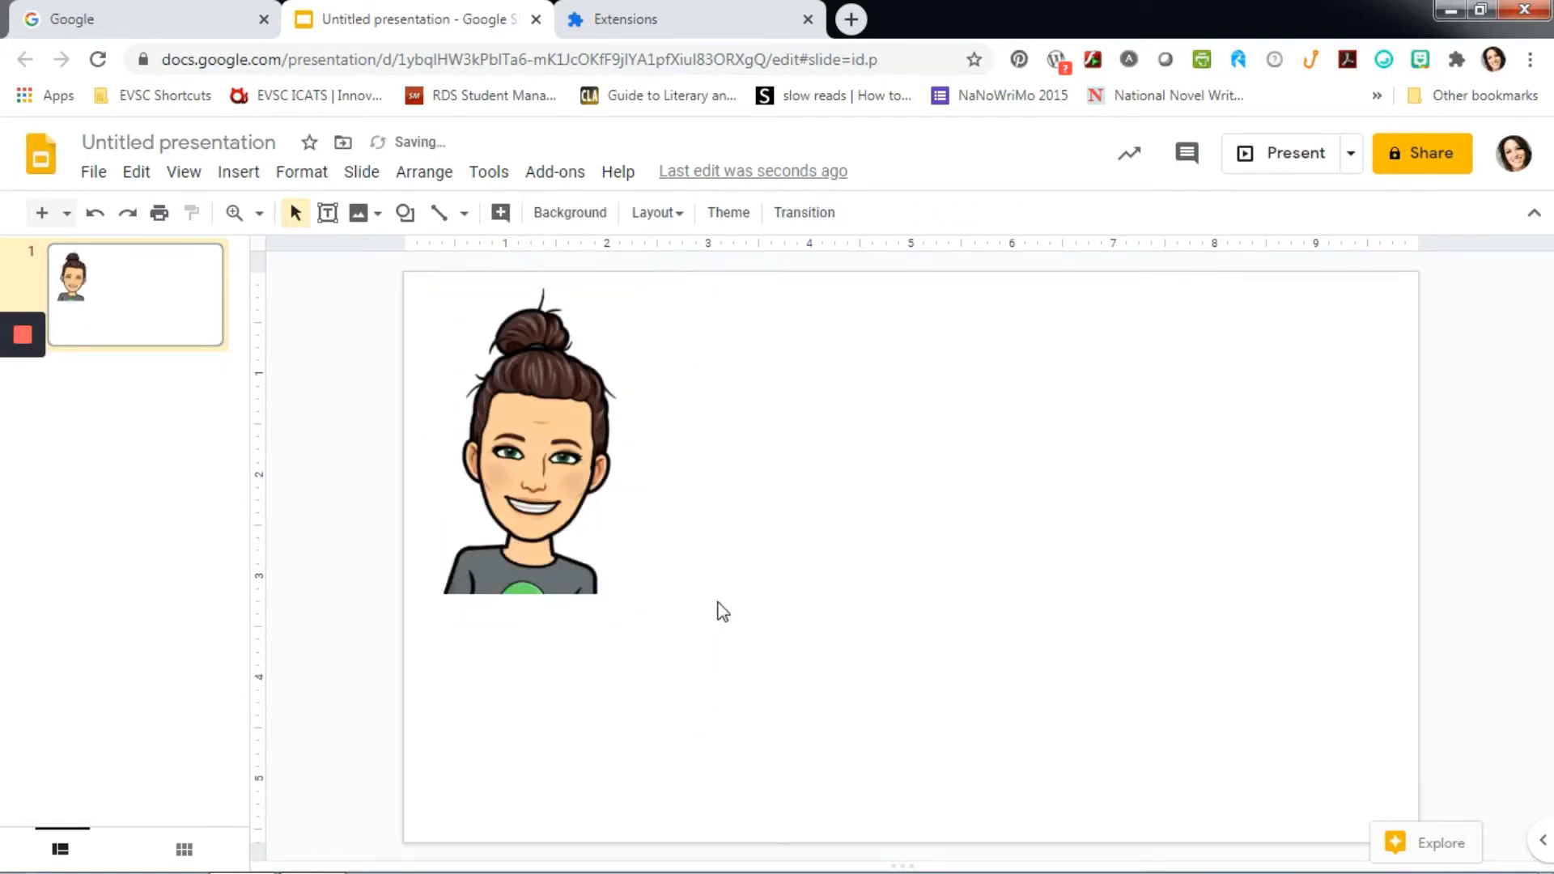
- Search Google Images for "floor and wall background" as the slide's background image
left_click(567, 214)
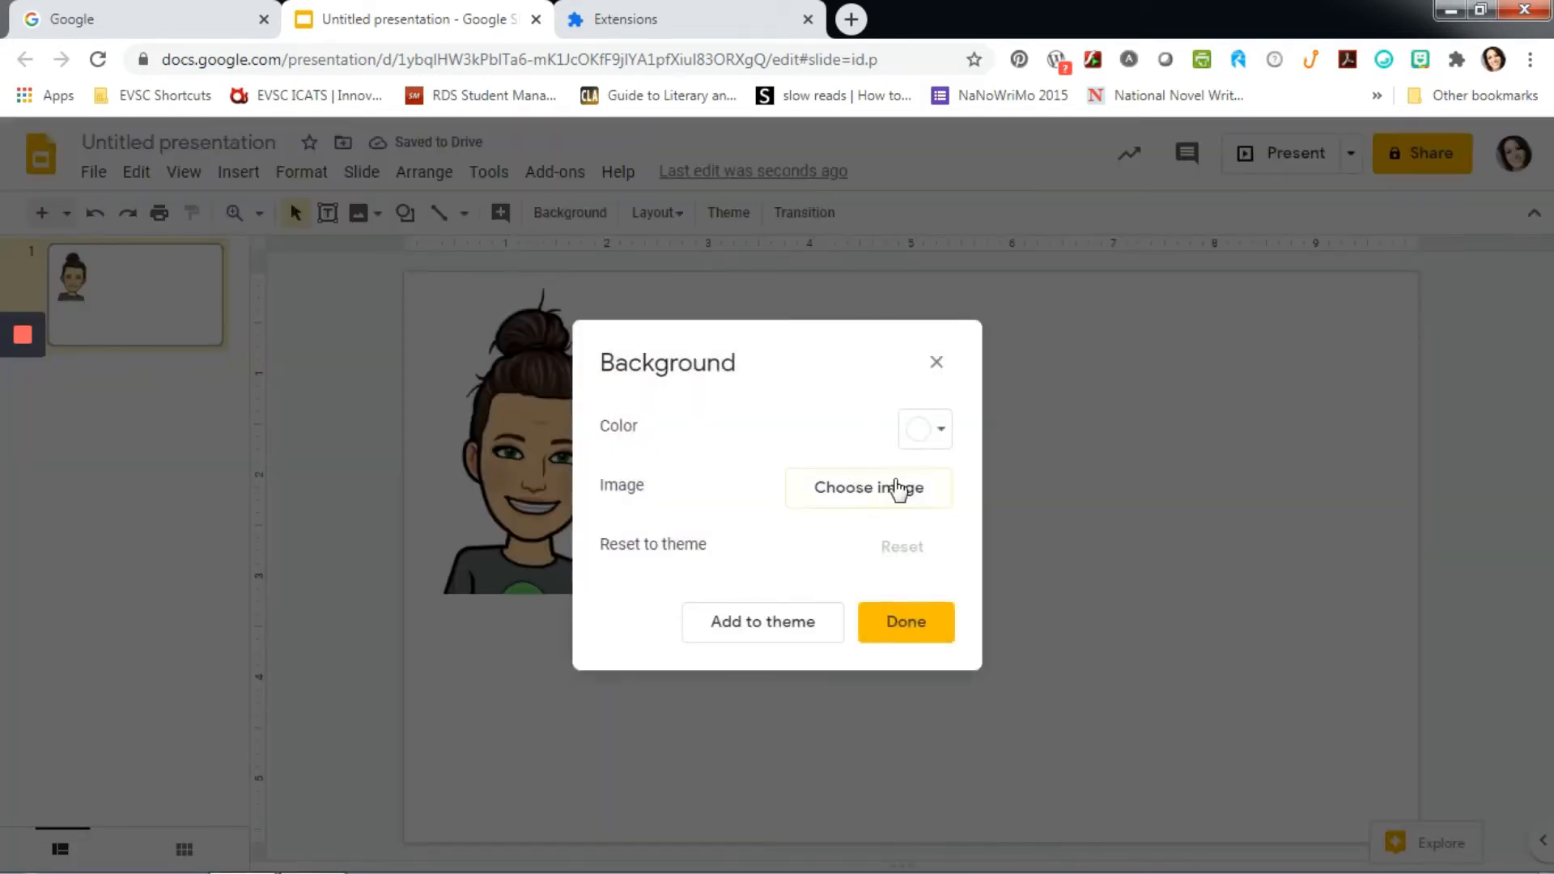
left_click(895, 488)
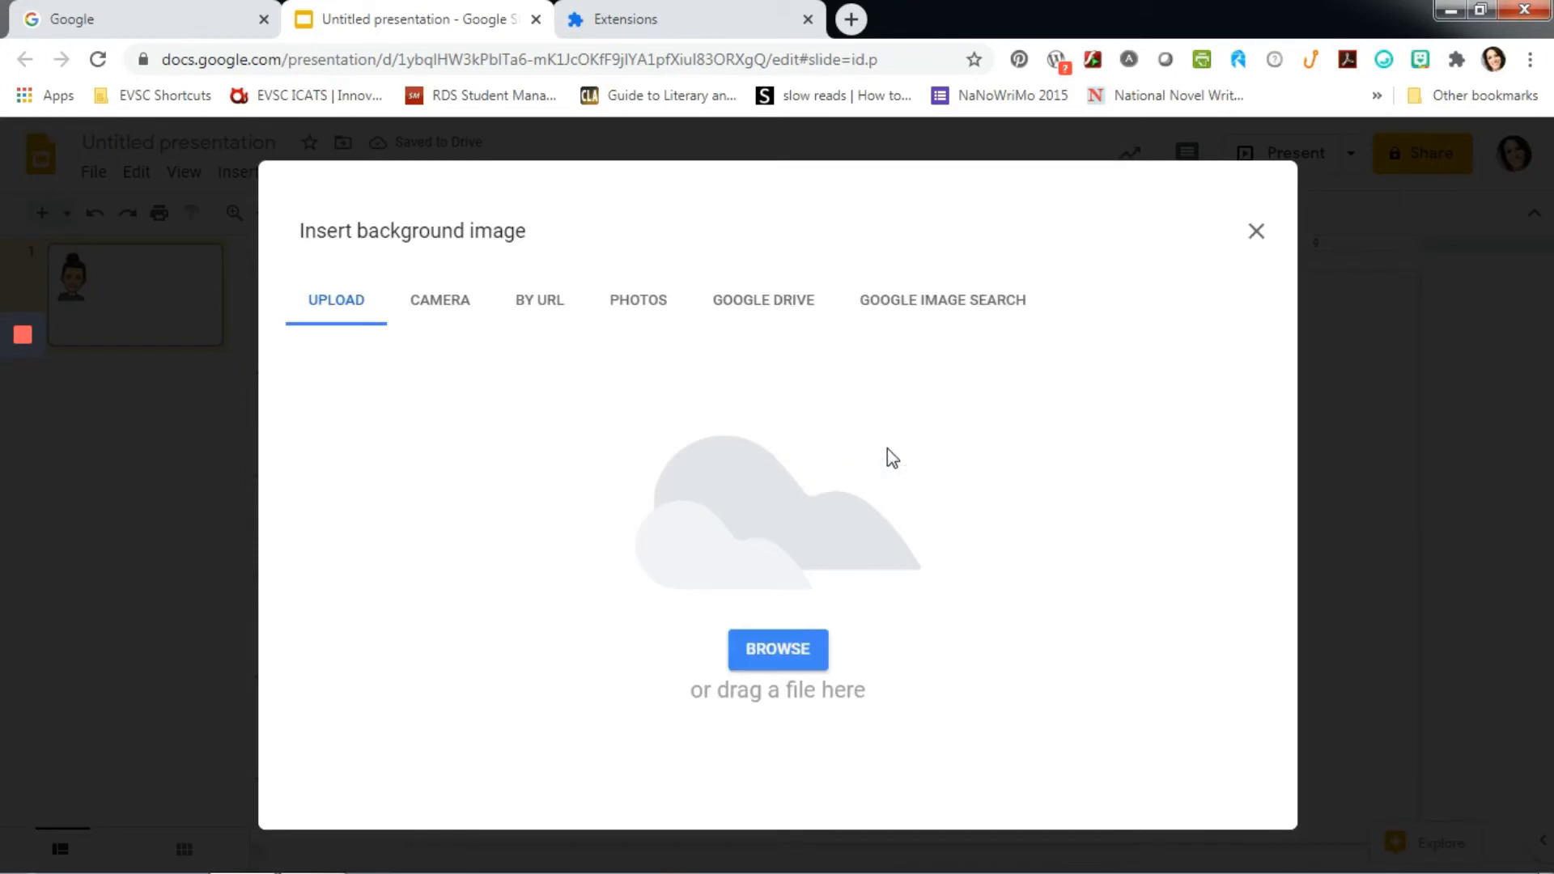
left_click(906, 319)
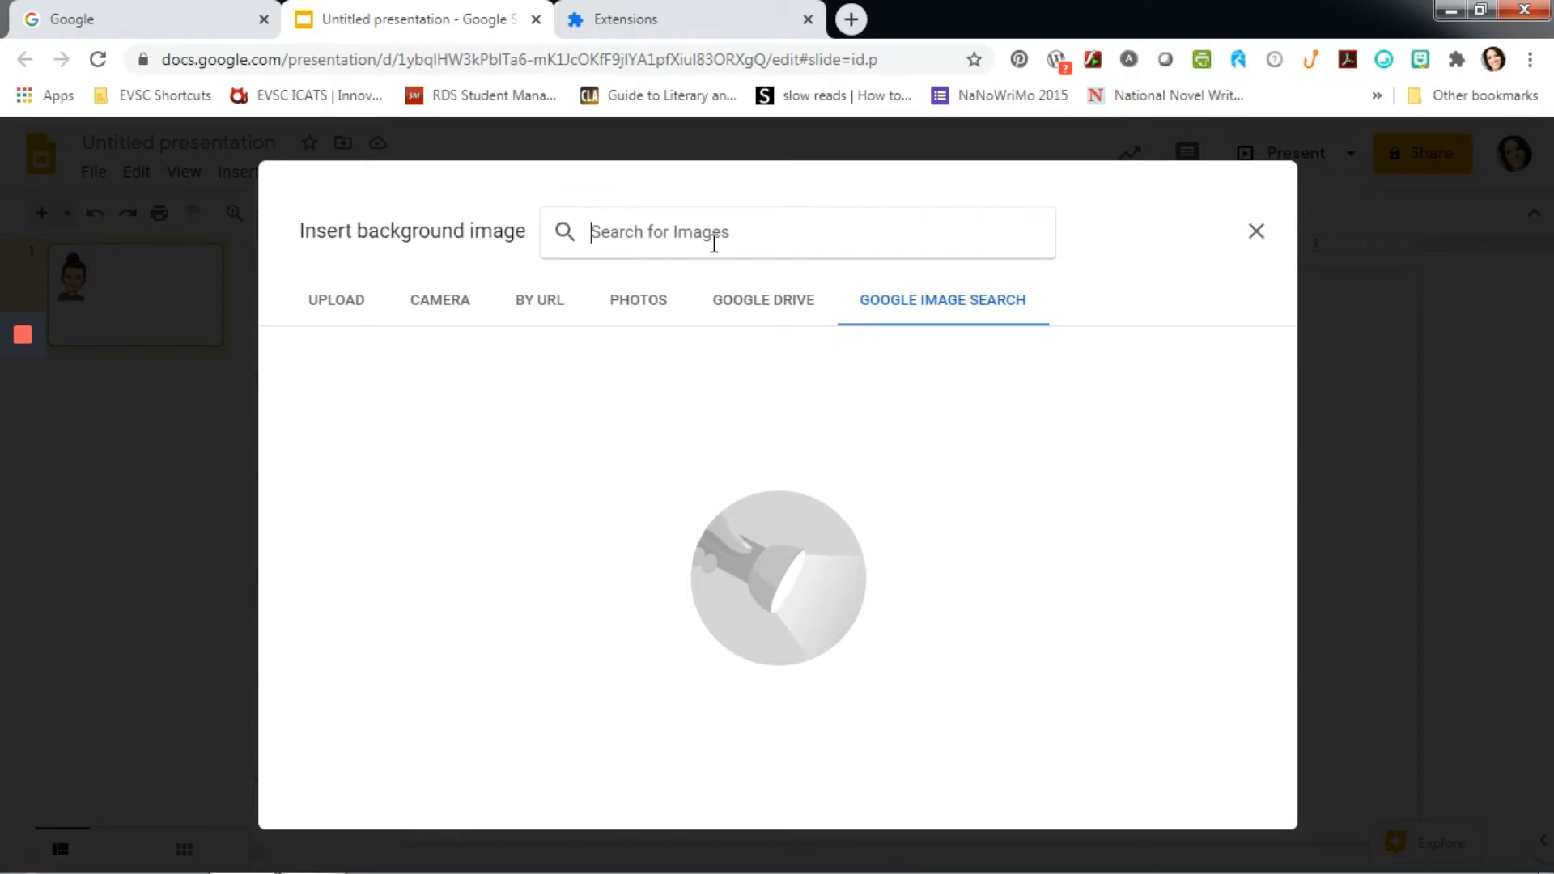
type("floor and wal")
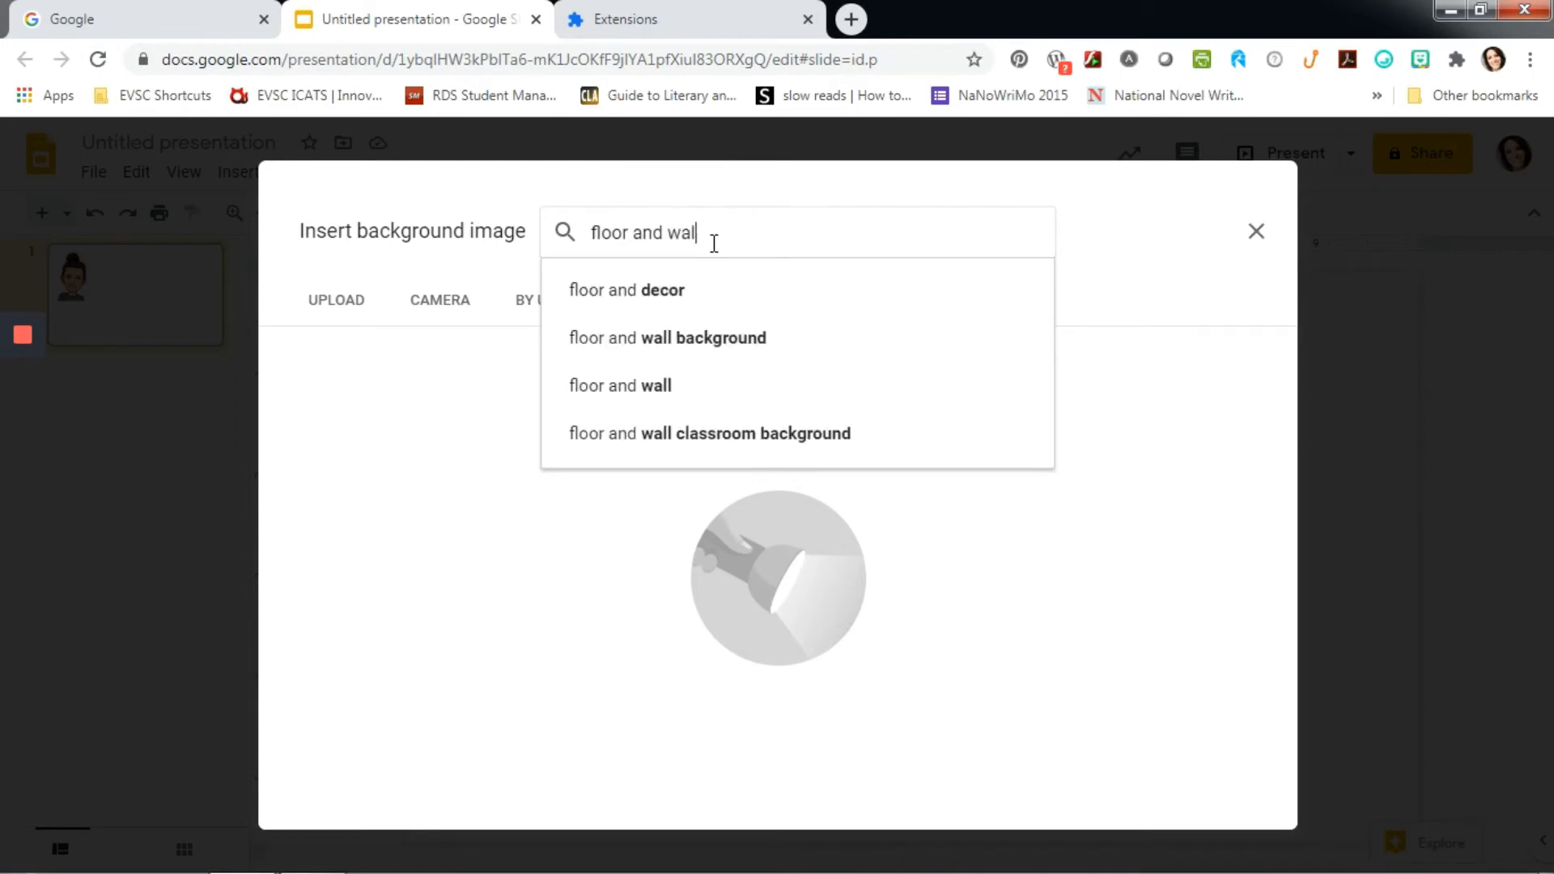
type("l background")
key("Return")
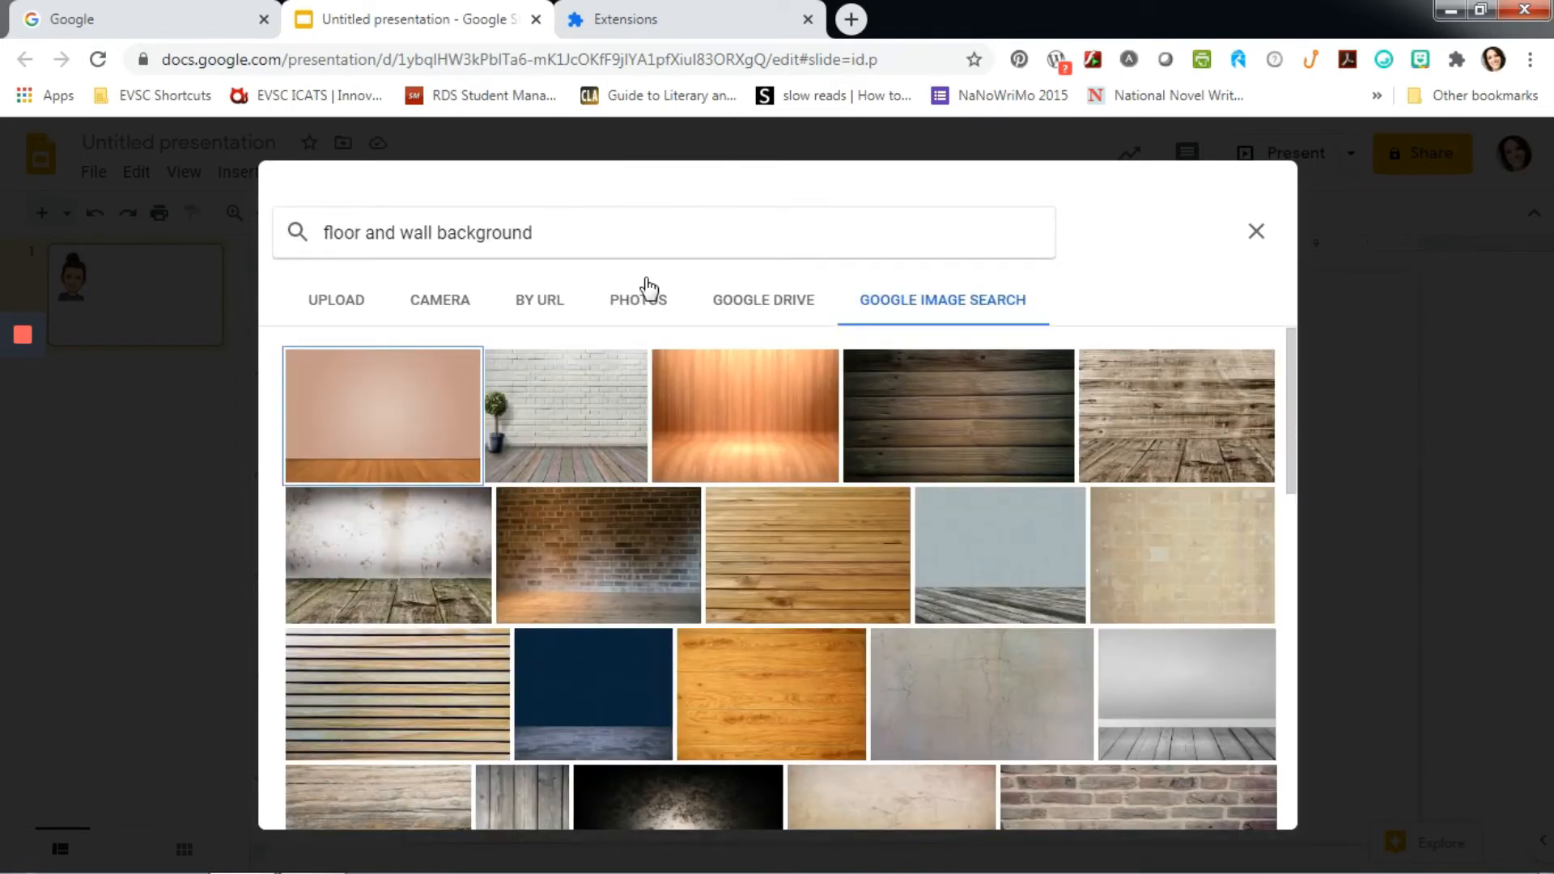
- Apply the light gray wall with gray wooden-plank floor picture as the slide background
left_click(1201, 718)
left_click(1238, 803)
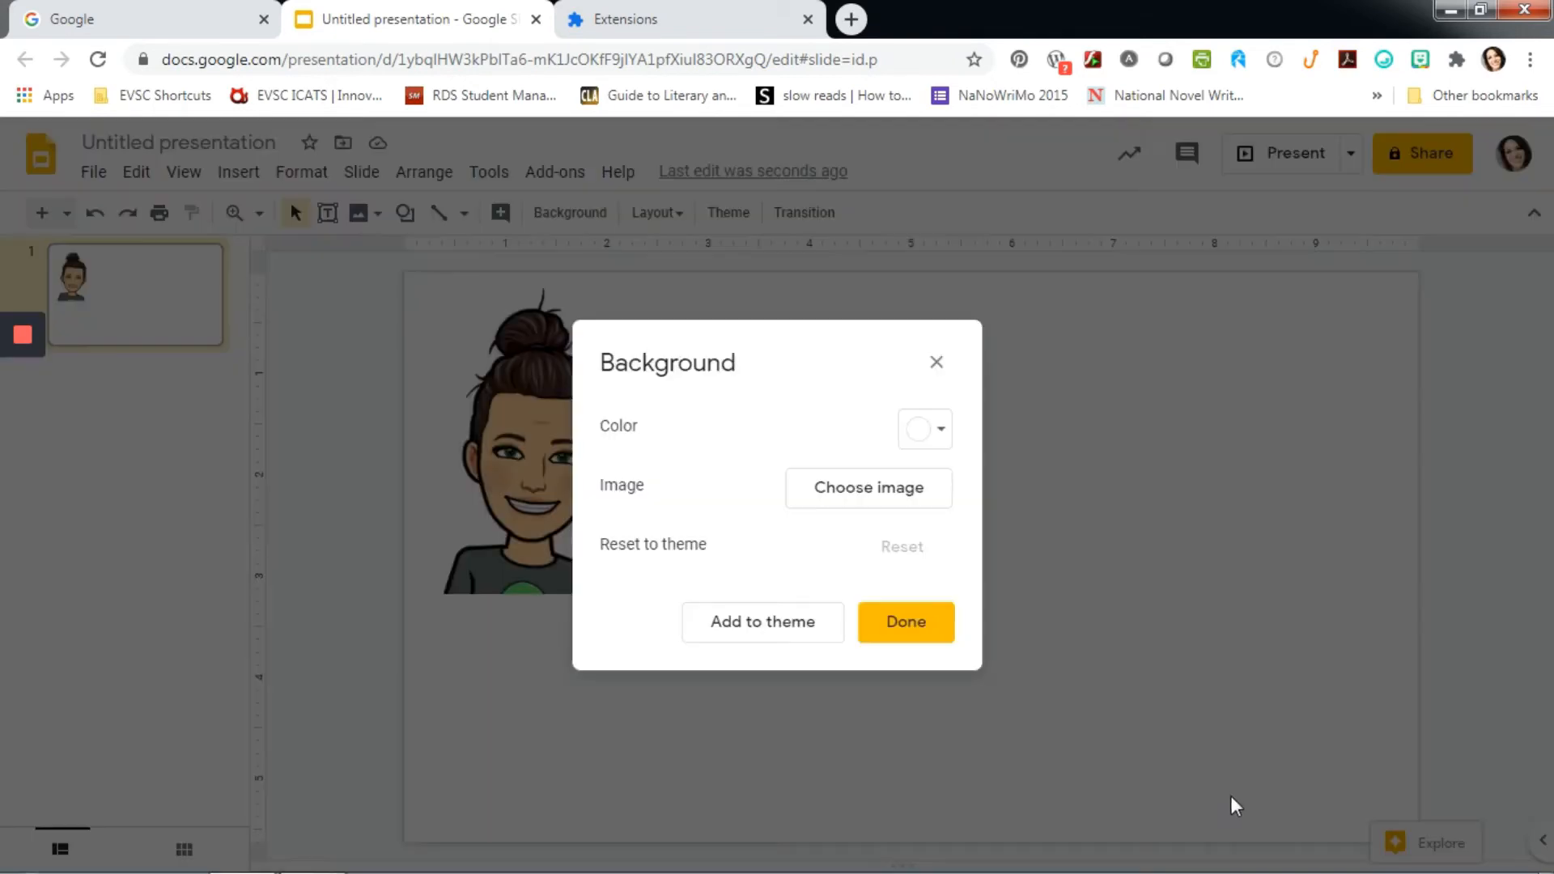
left_click(925, 625)
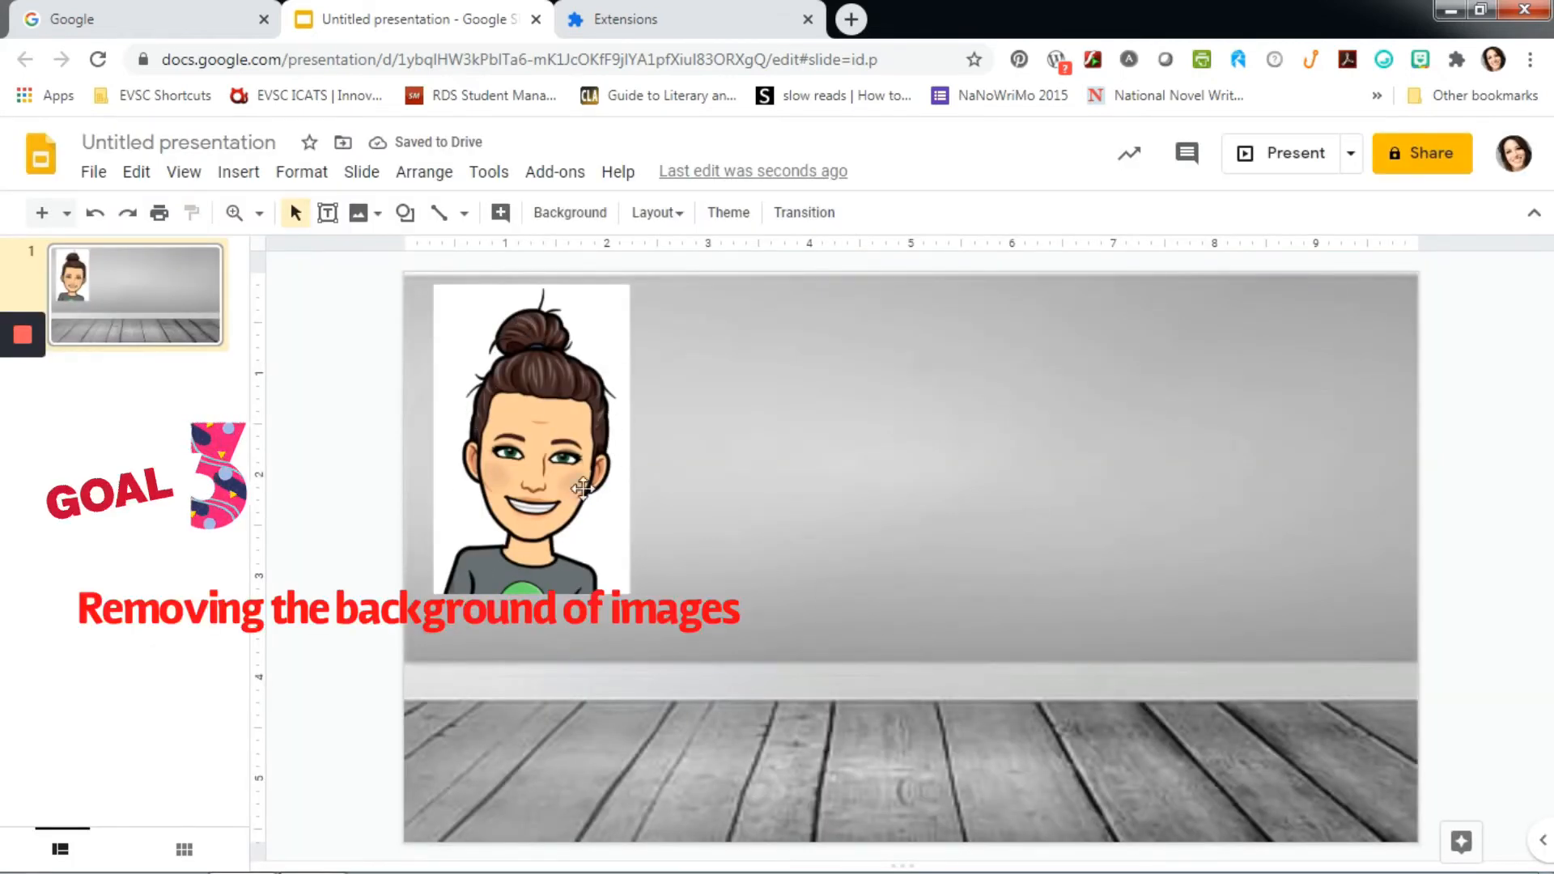
- Open remove.bg in place of the Extensions page and upload mybitmoji from the Pictures library for background removal
left_click(625, 19)
left_click(634, 53)
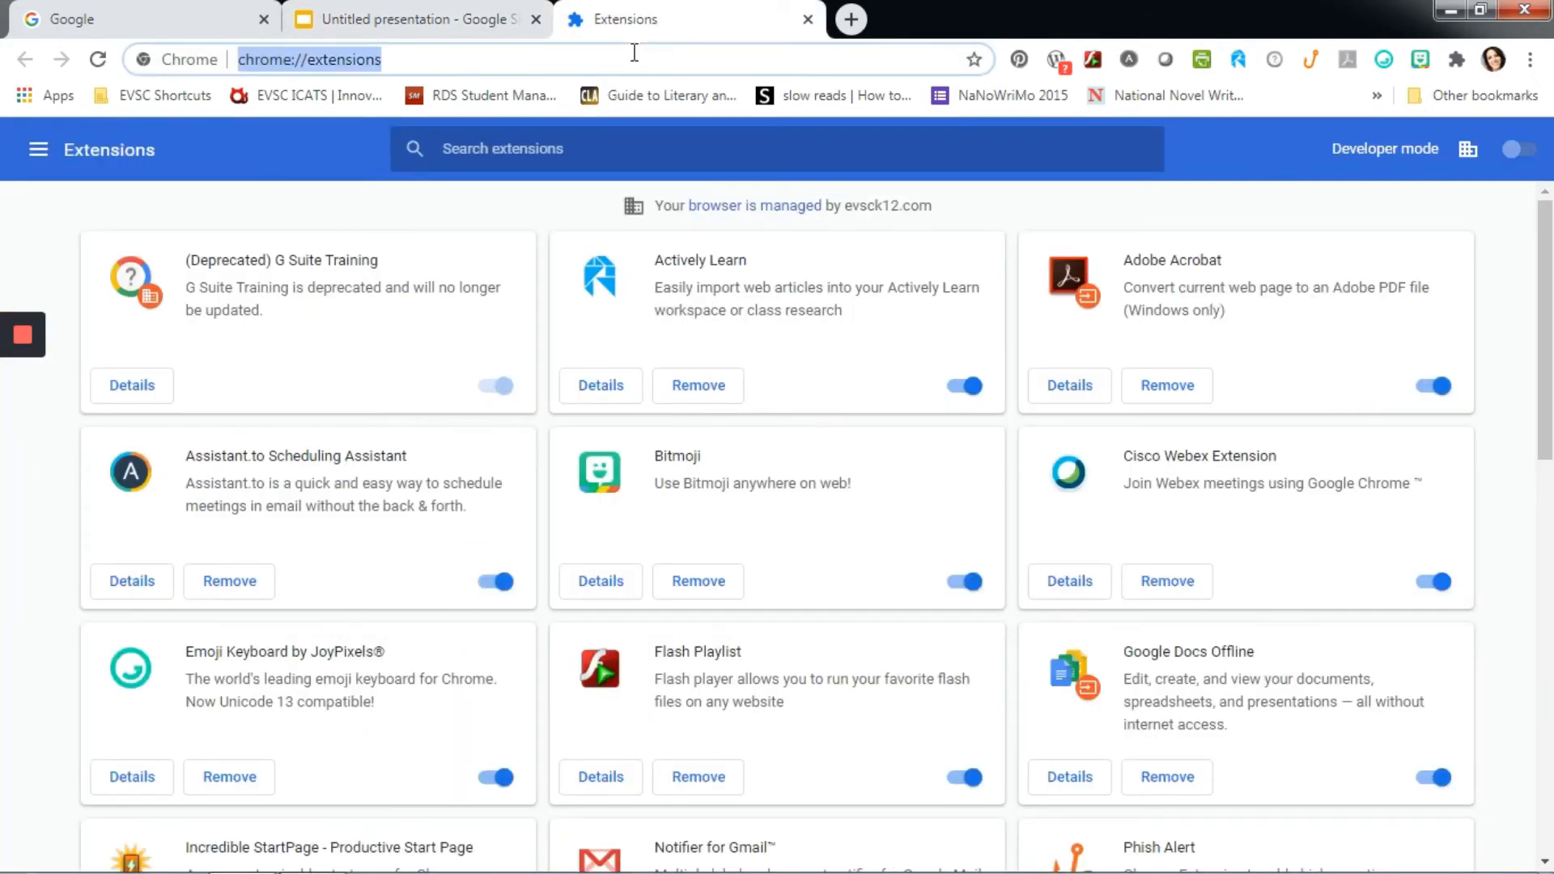
type("remove.bg")
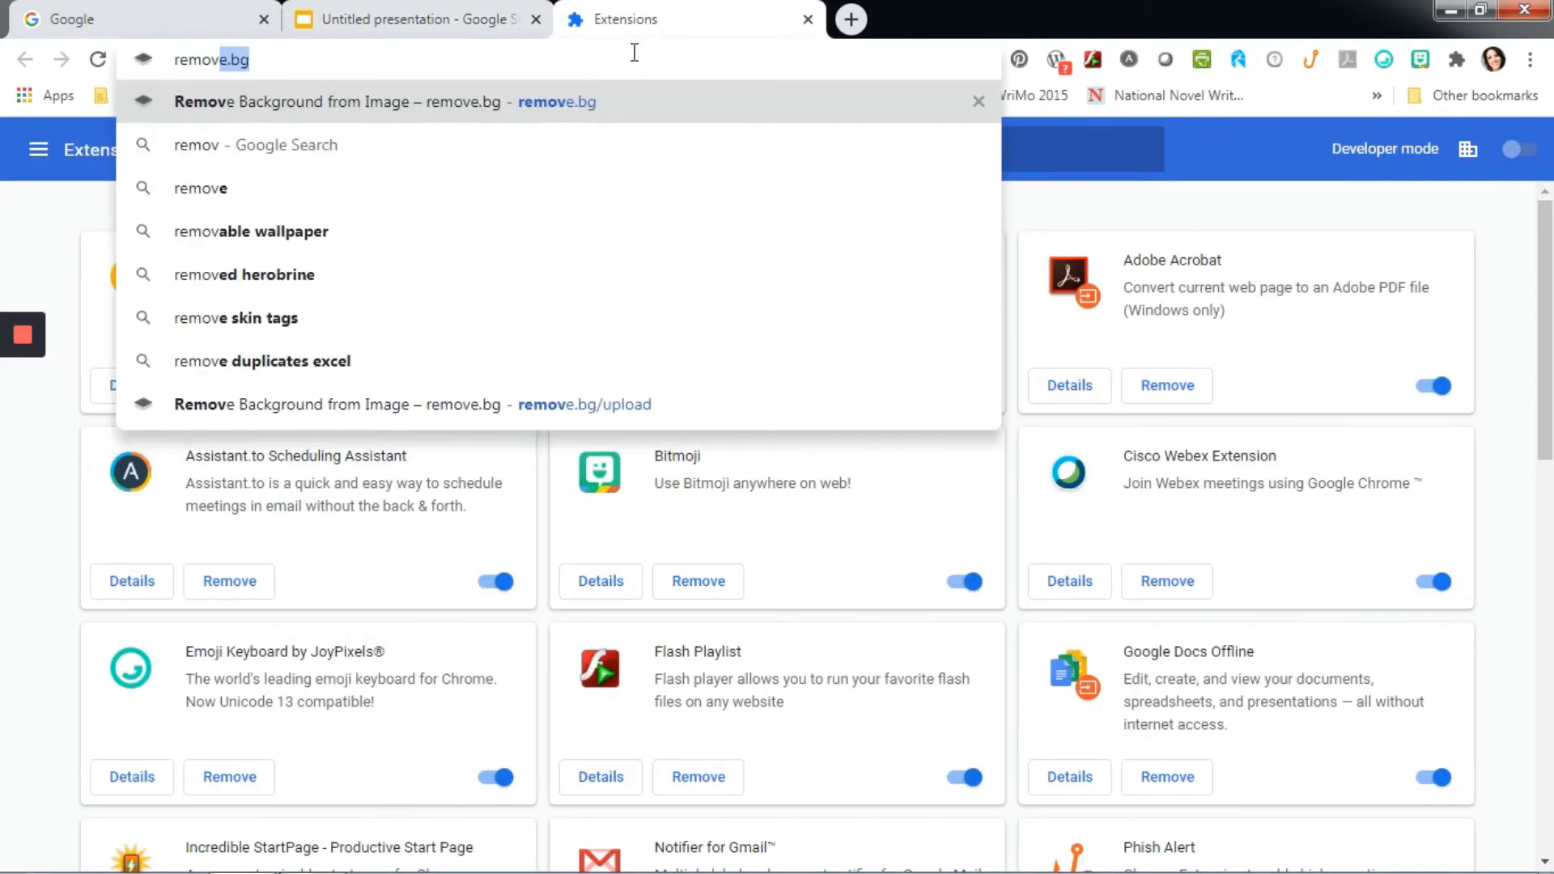
key("Return")
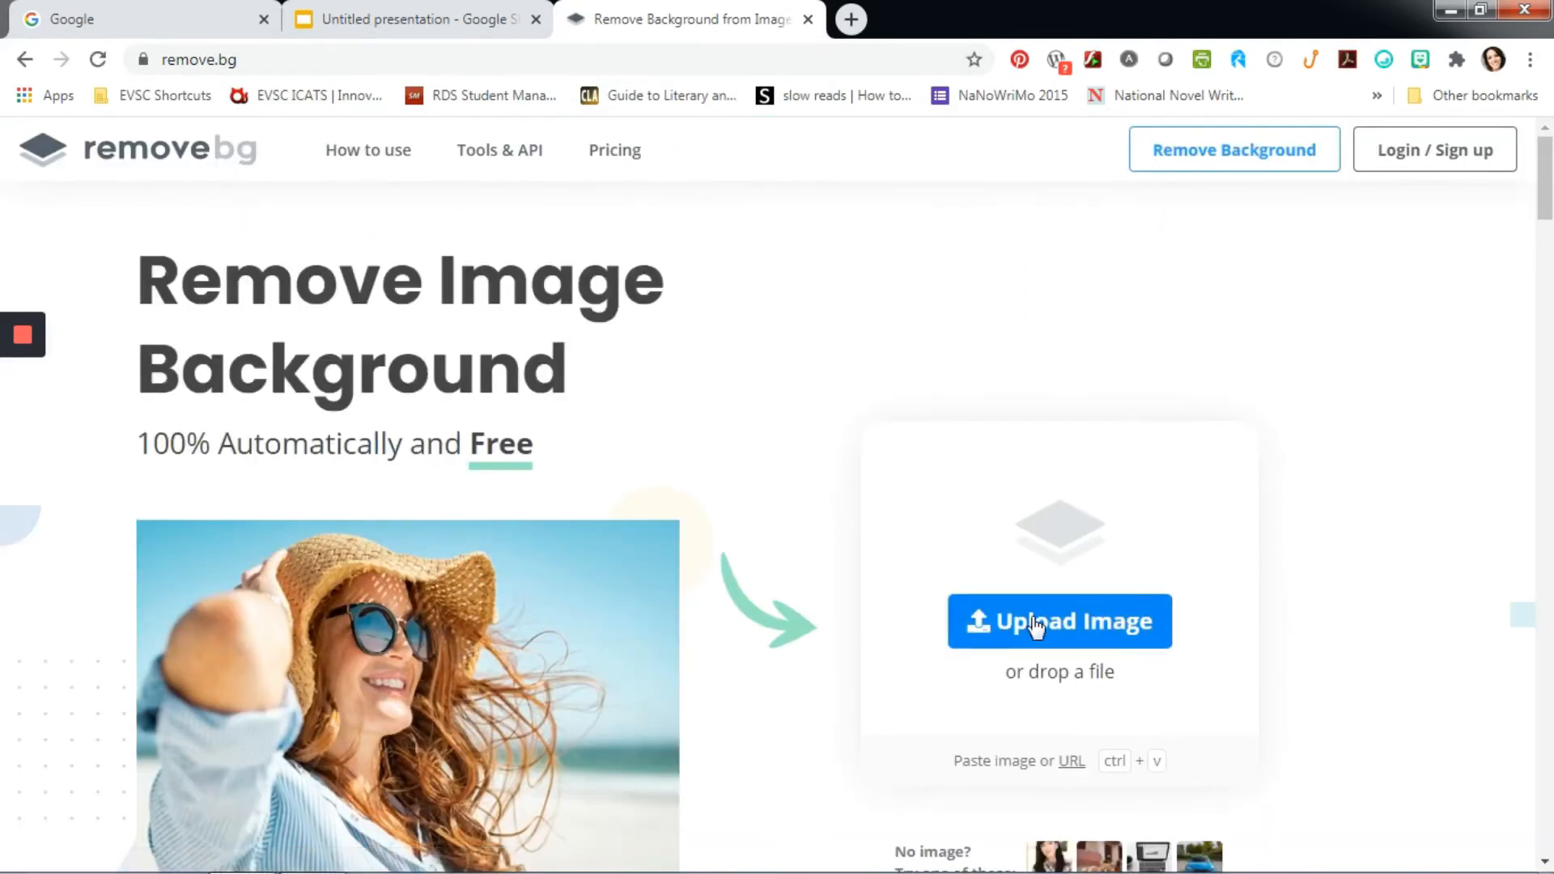
left_click(1033, 629)
left_click(678, 227)
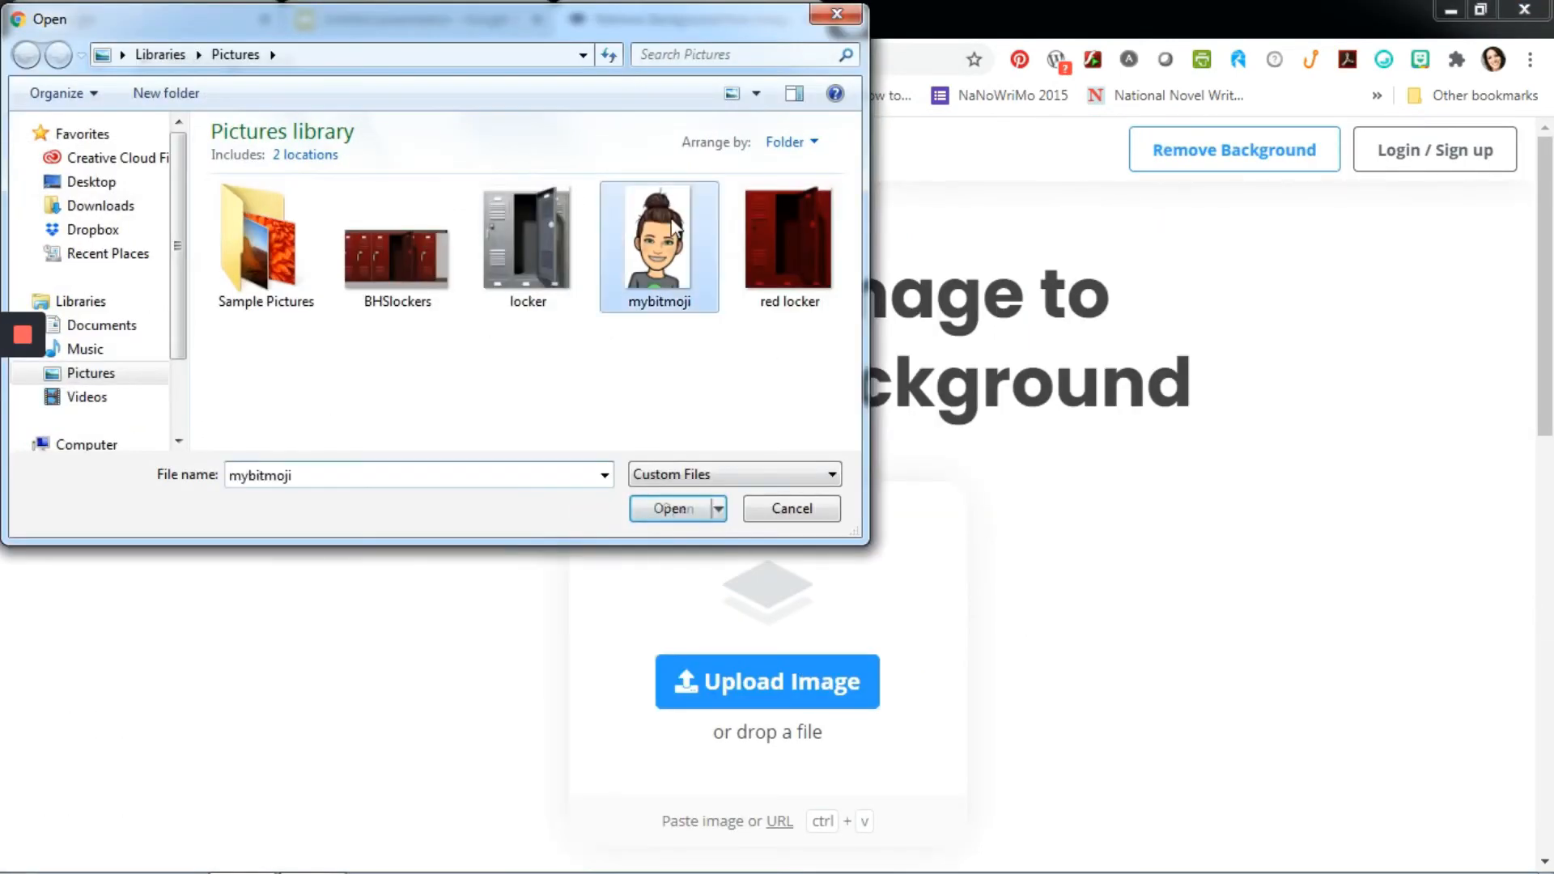
left_click(680, 513)
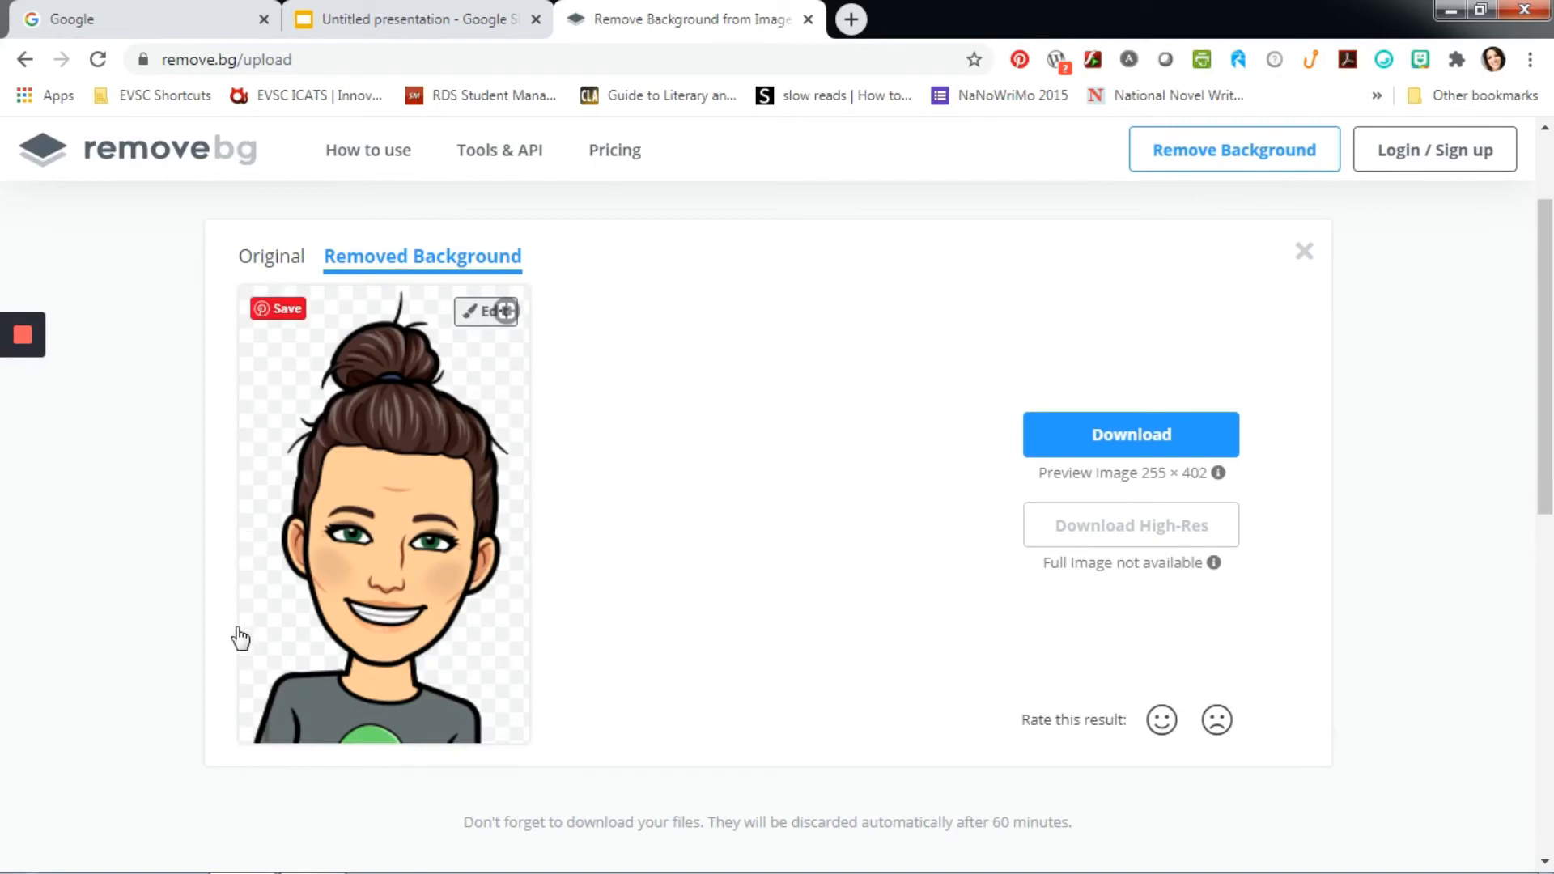
- Download the background-free Bitmoji as a 255 × 402 preview image and show the file in its folder
left_click(1136, 439)
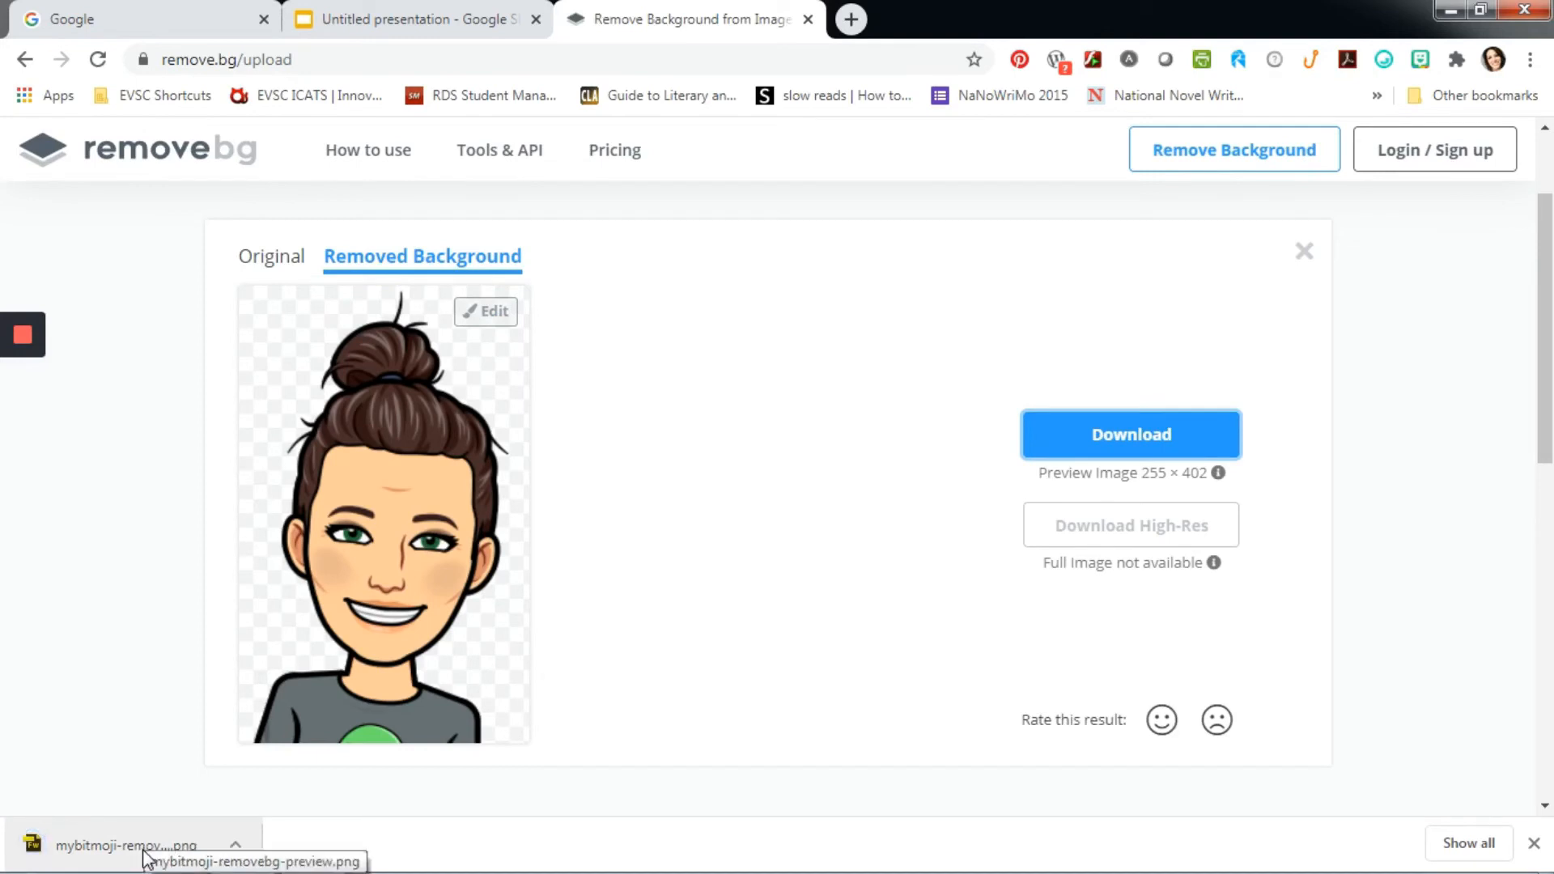
left_click(235, 846)
left_click(289, 769)
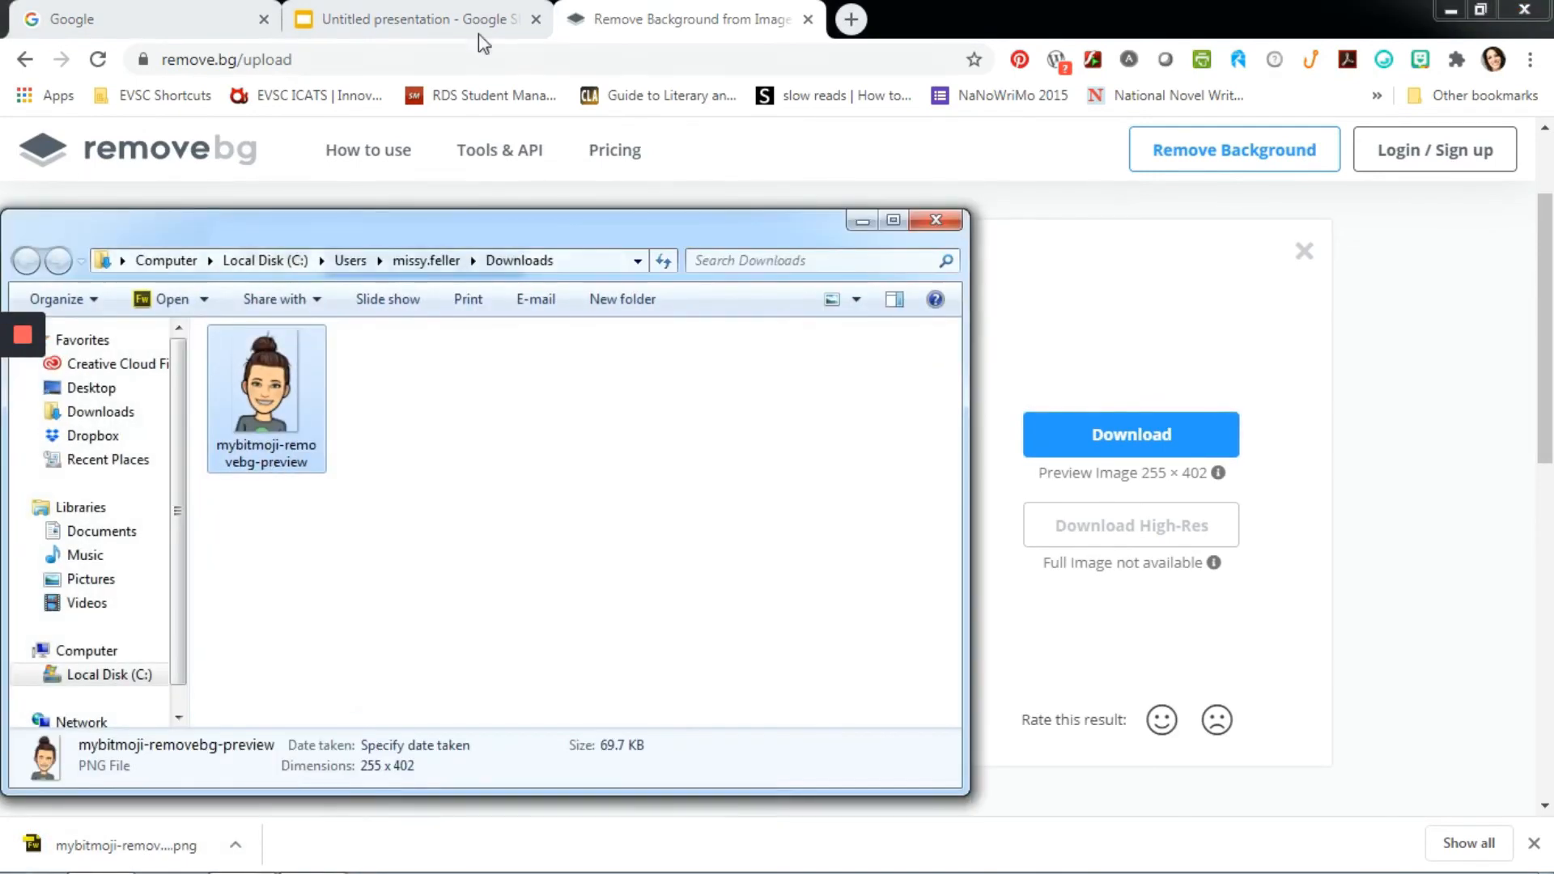
- Return to the Google Slides presentation and delete the Bitmoji with the white background
left_click(458, 14)
left_click(534, 404)
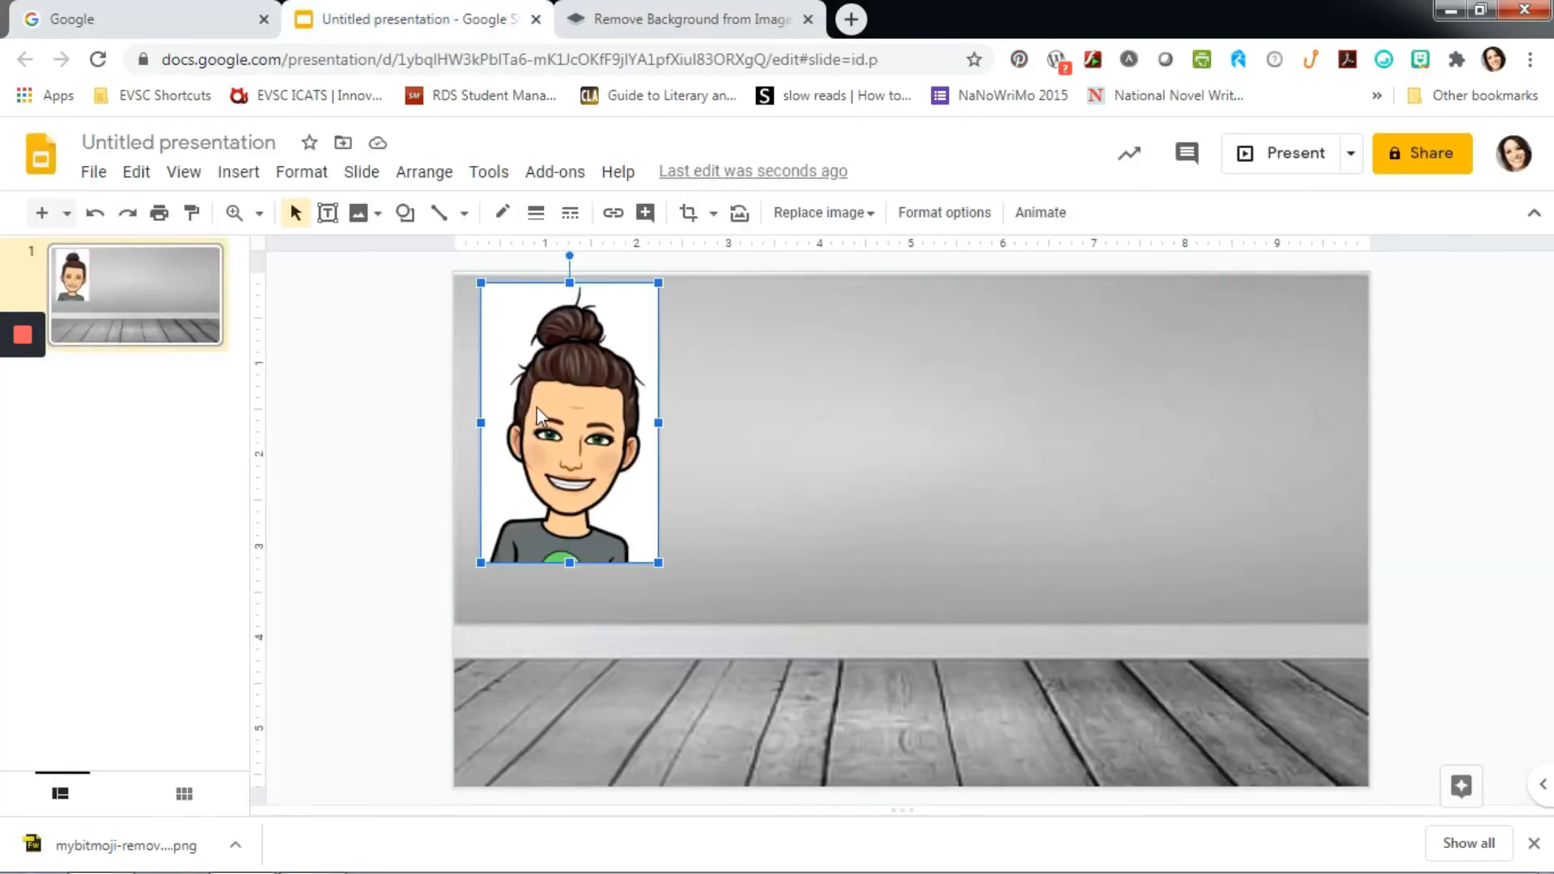
key("Delete")
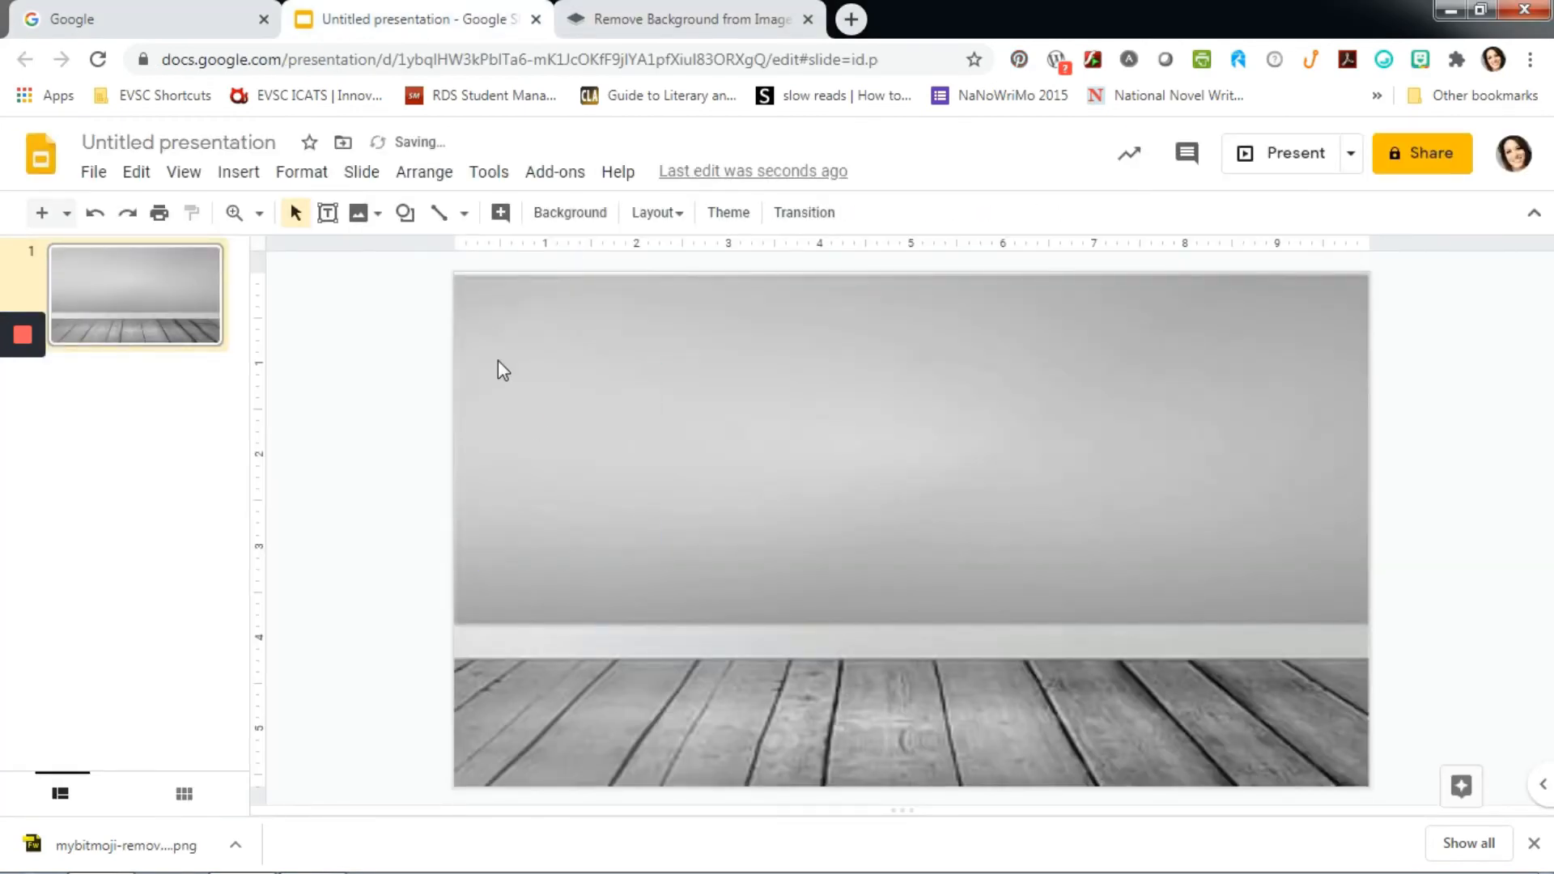
- Insert mybitmoji-removebg-preview from the Downloads folder onto the slide and shrink it to about 2 inches wide
left_click(233, 185)
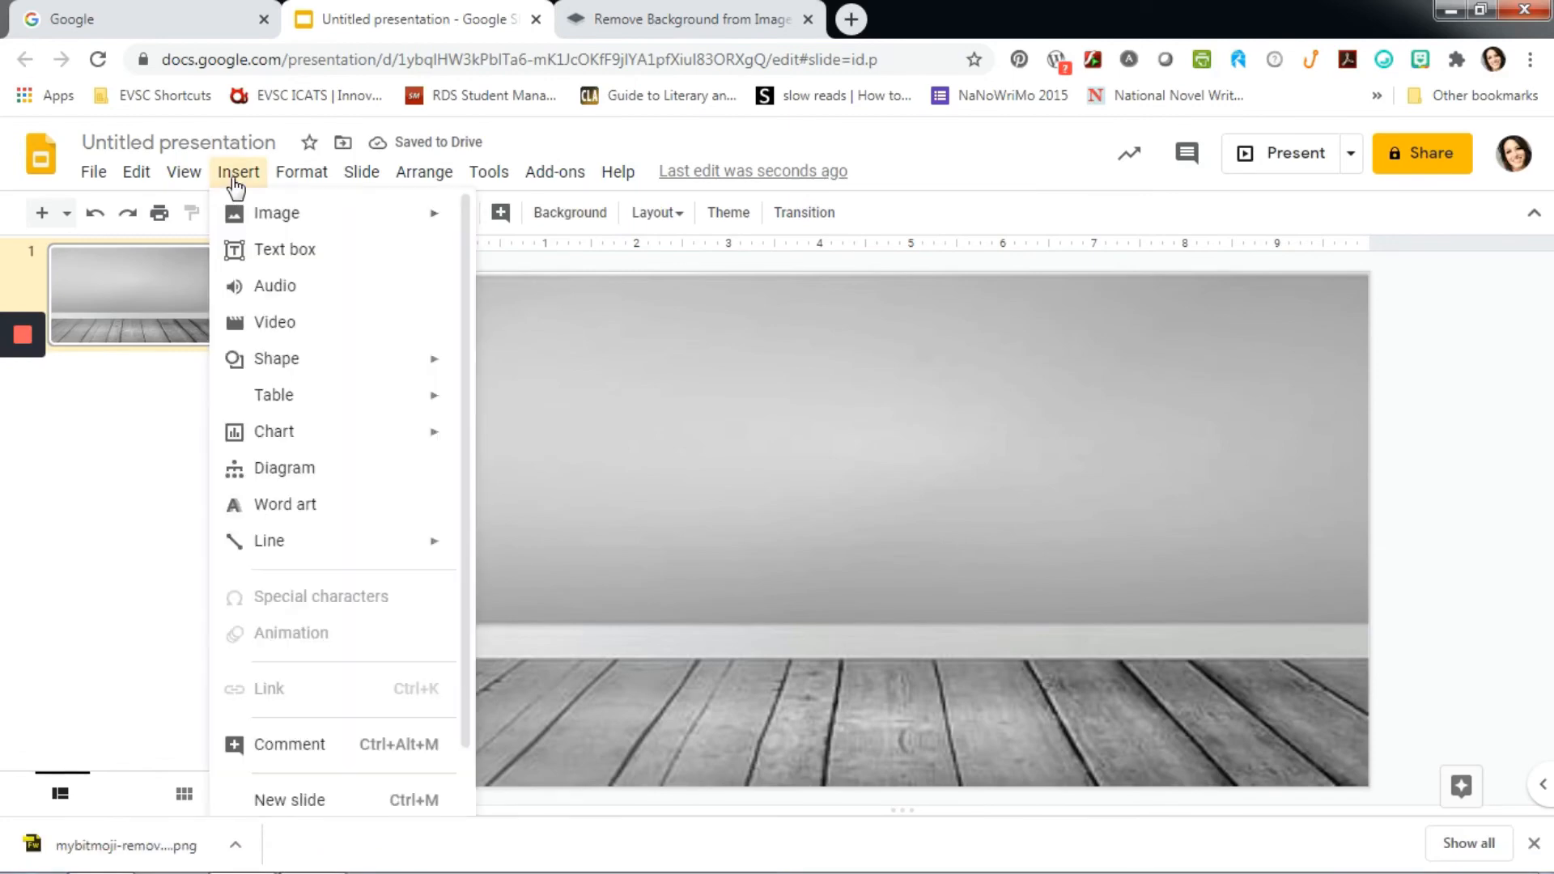
mouse_move(244, 215)
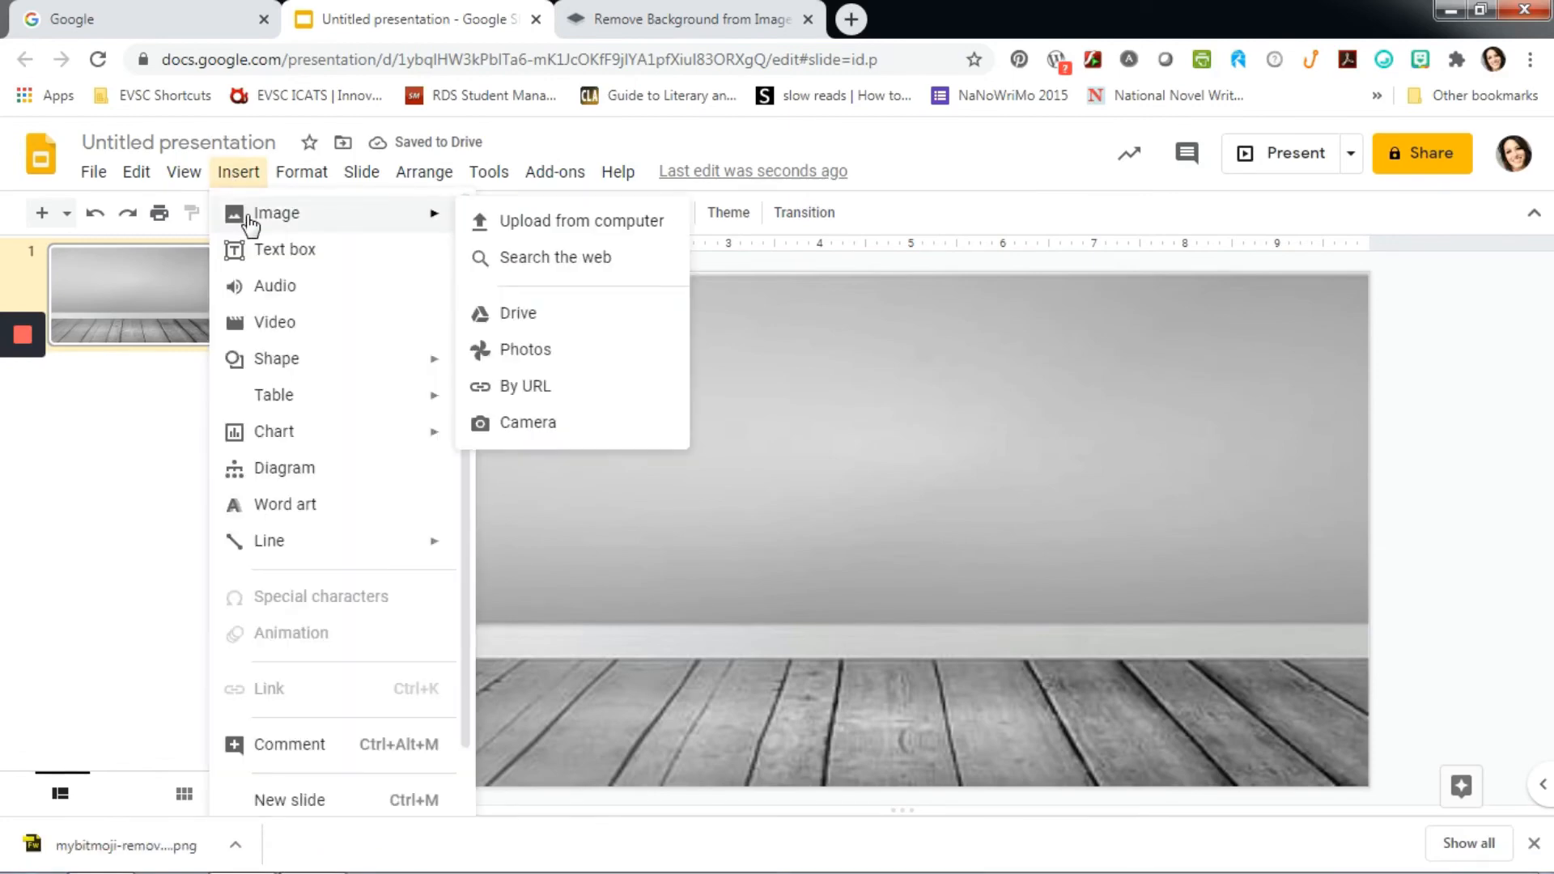
left_click(555, 224)
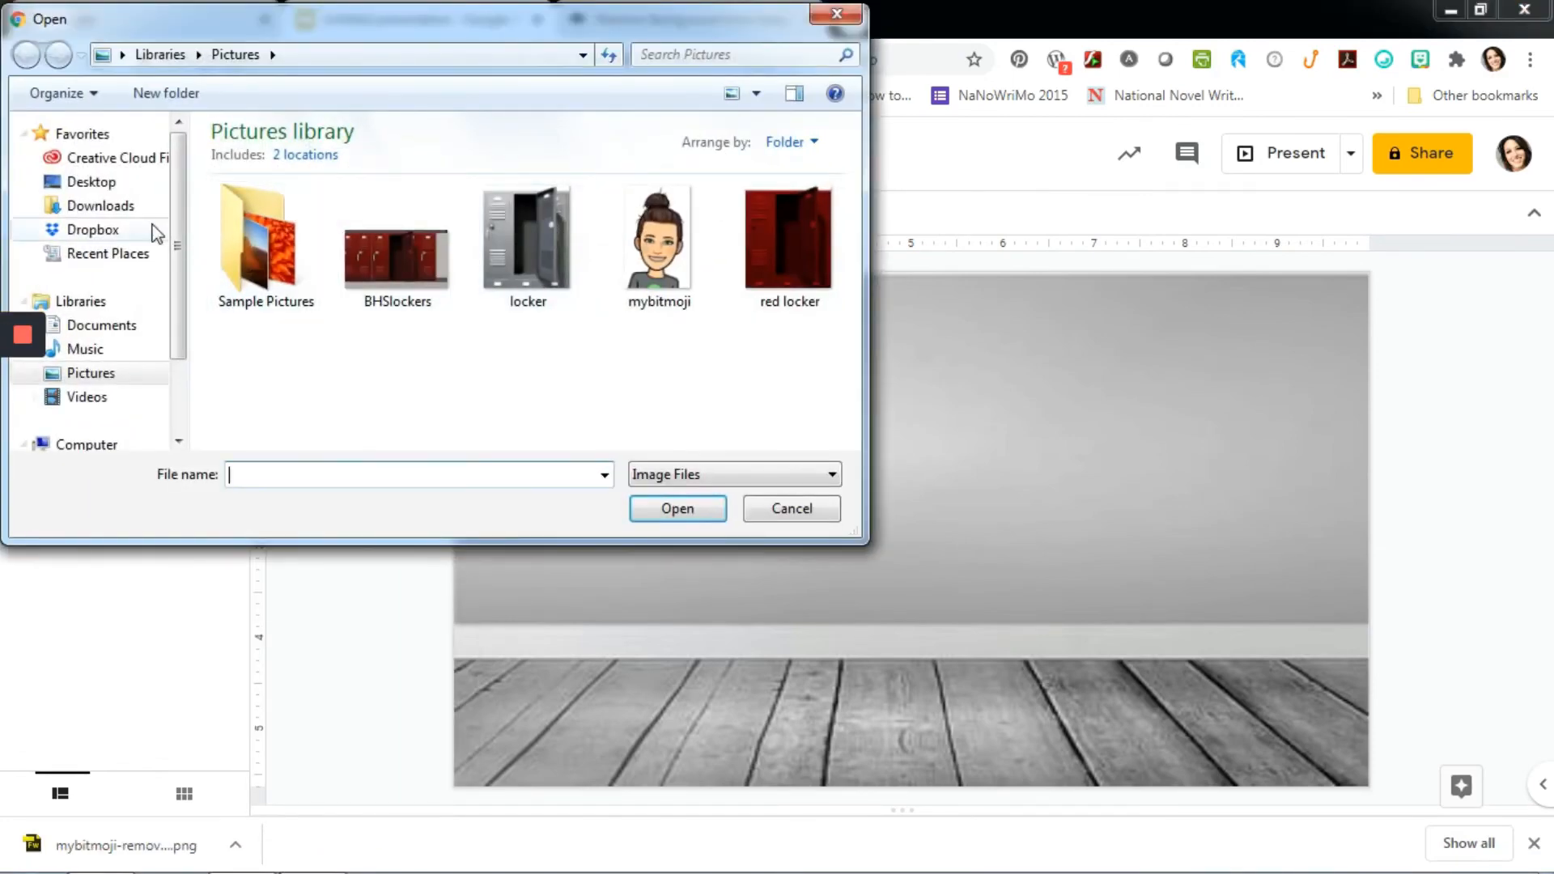
left_click(101, 205)
left_click(269, 196)
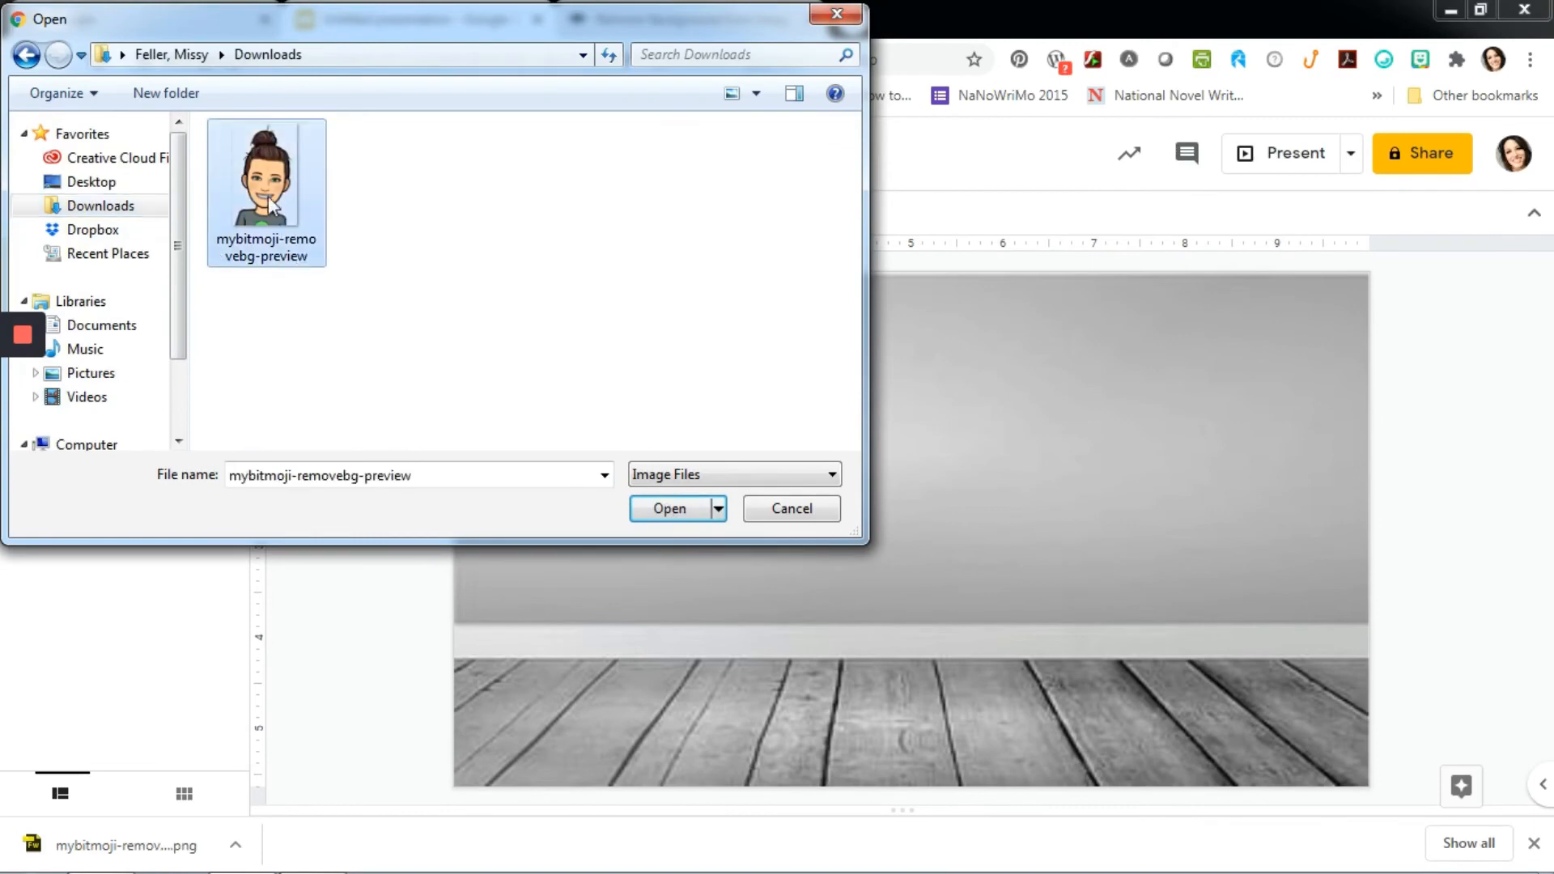
left_click(656, 508)
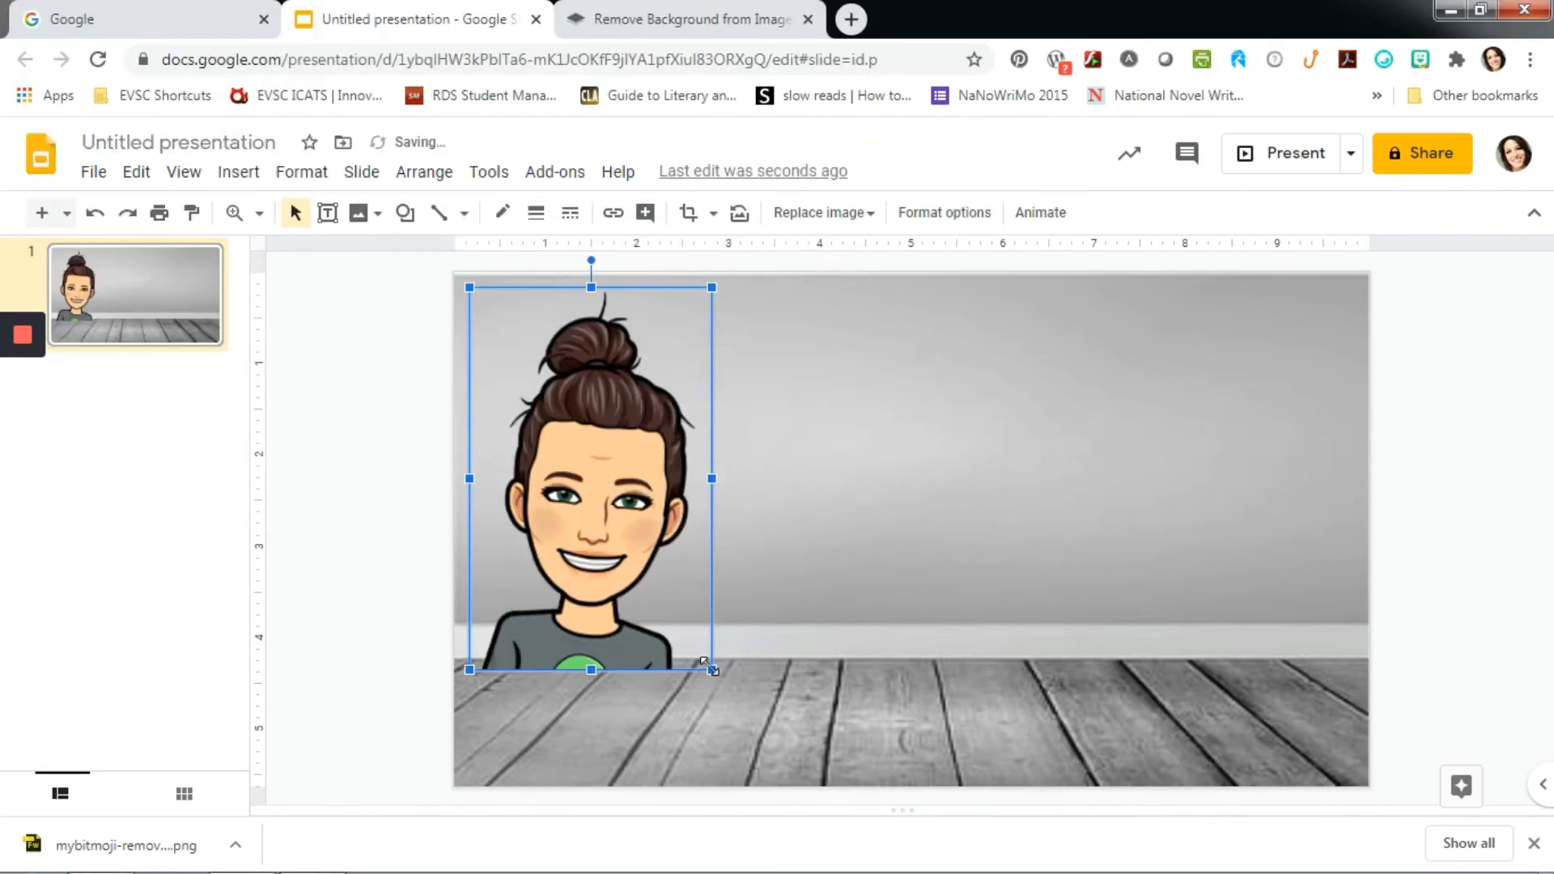
left_click_drag(712, 669, 627, 547)
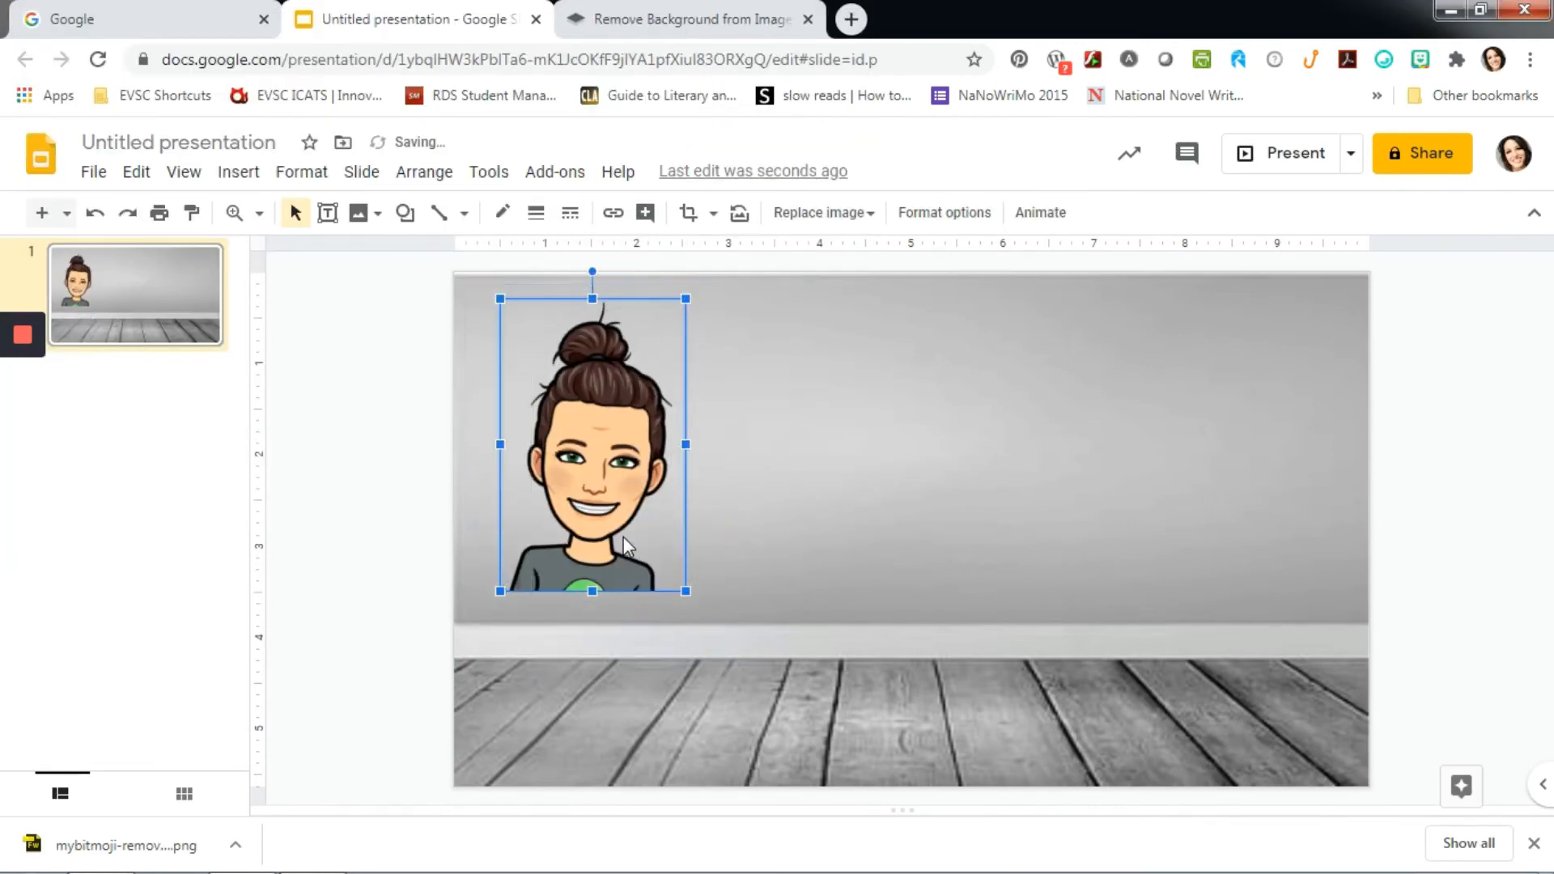
left_click(380, 430)
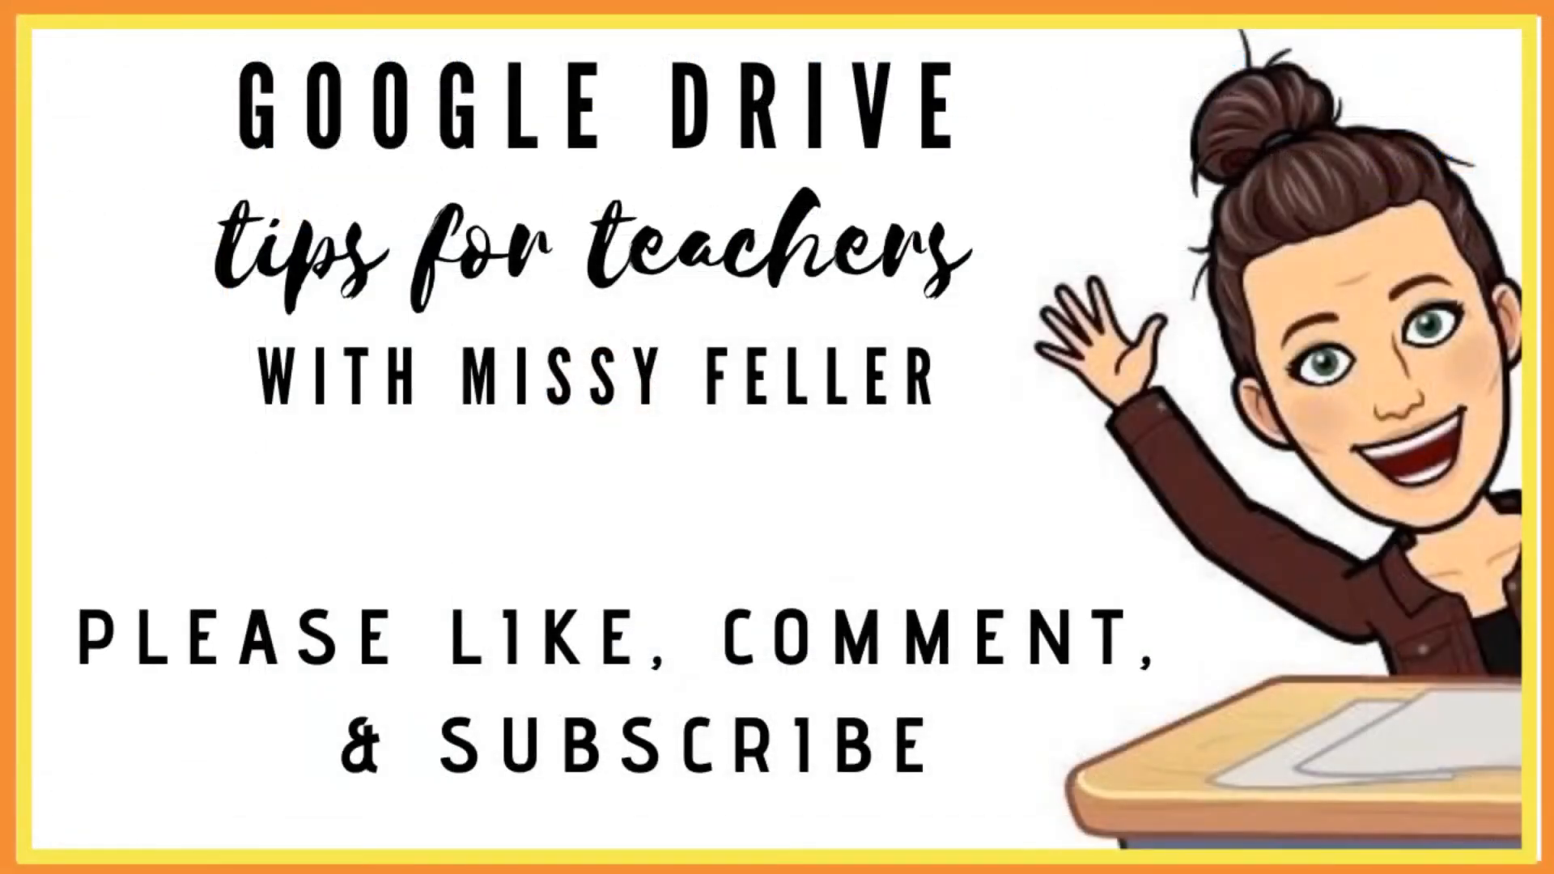